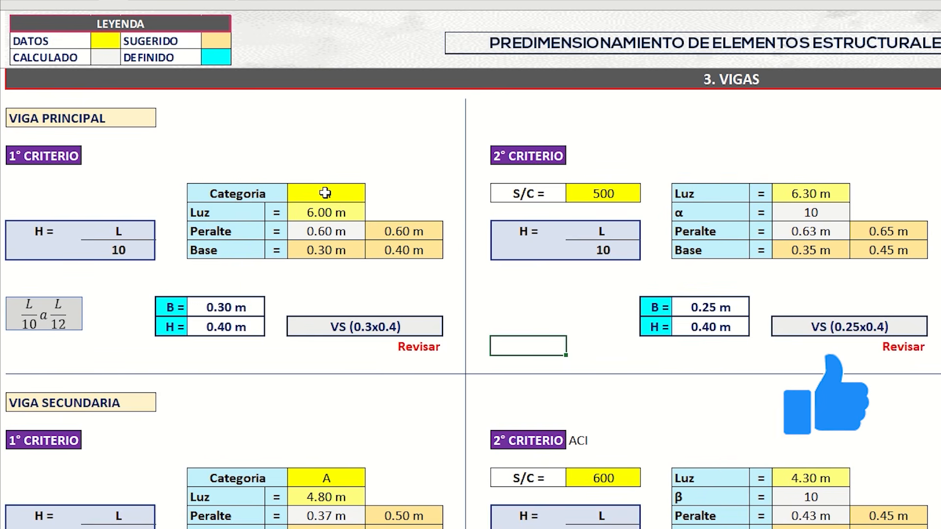
Try category B for the viga principal under the first criterion, and settle on category C.
left_click(359, 194)
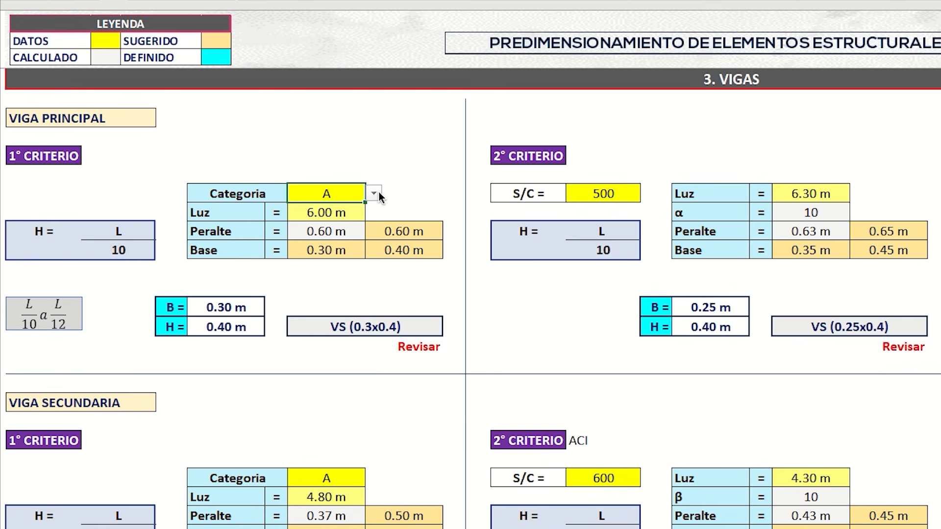
left_click(376, 193)
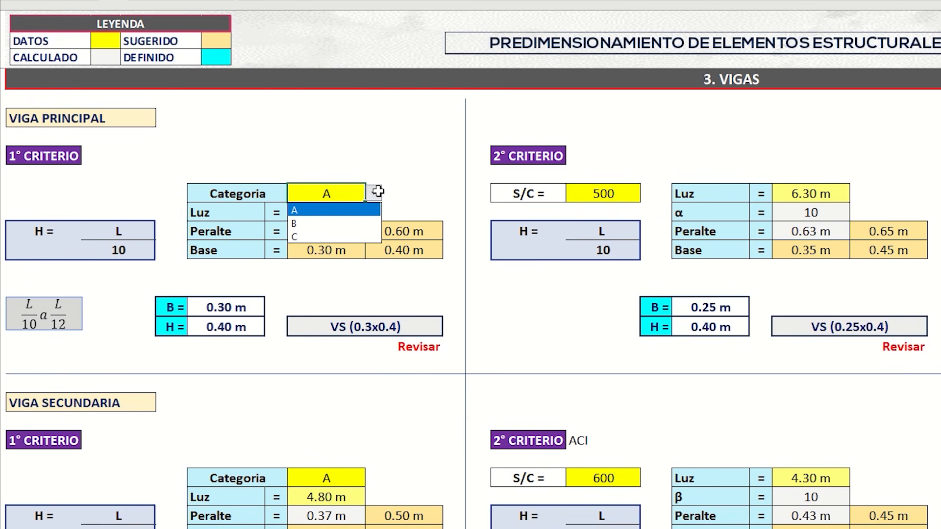
left_click(328, 219)
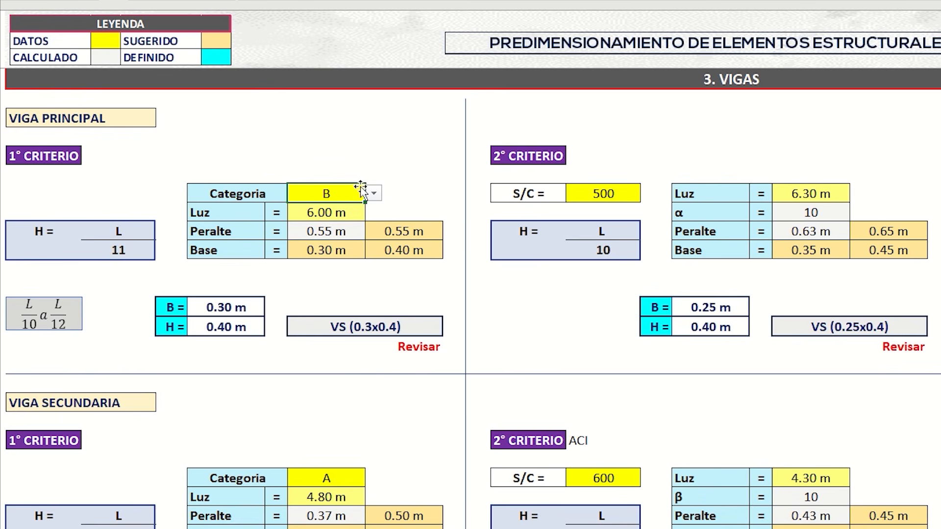
left_click(375, 196)
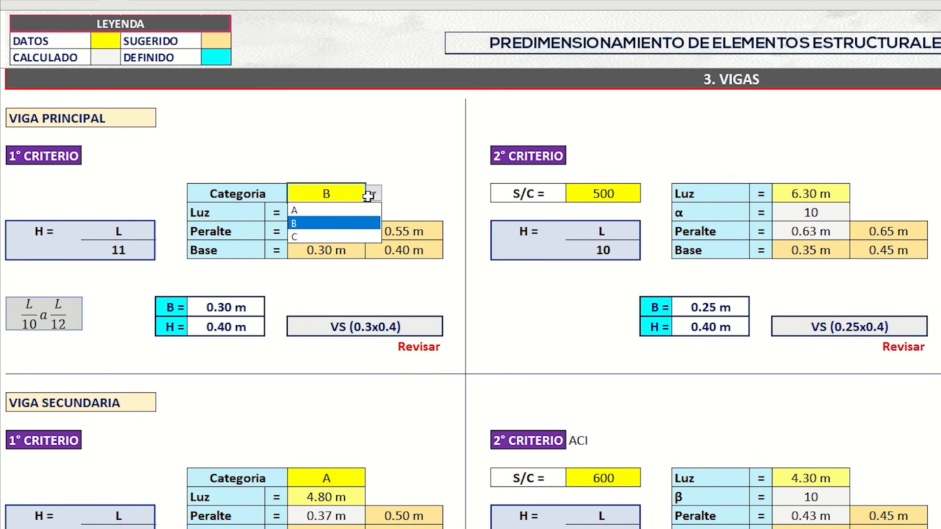
left_click(310, 236)
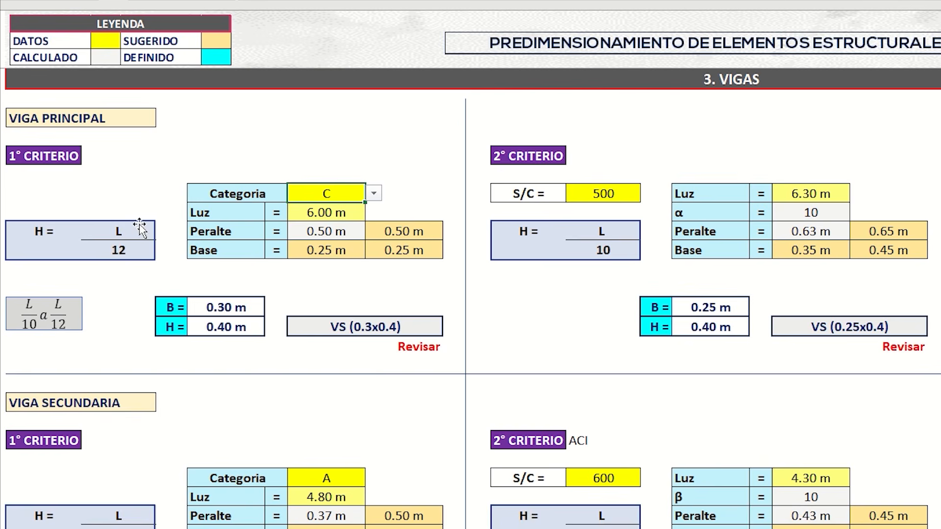
Switch to the Vivienda floor plan in AutoCAD and examine the slab panels, the axis grid and the VP-101 main beams.
left_click(332, 213)
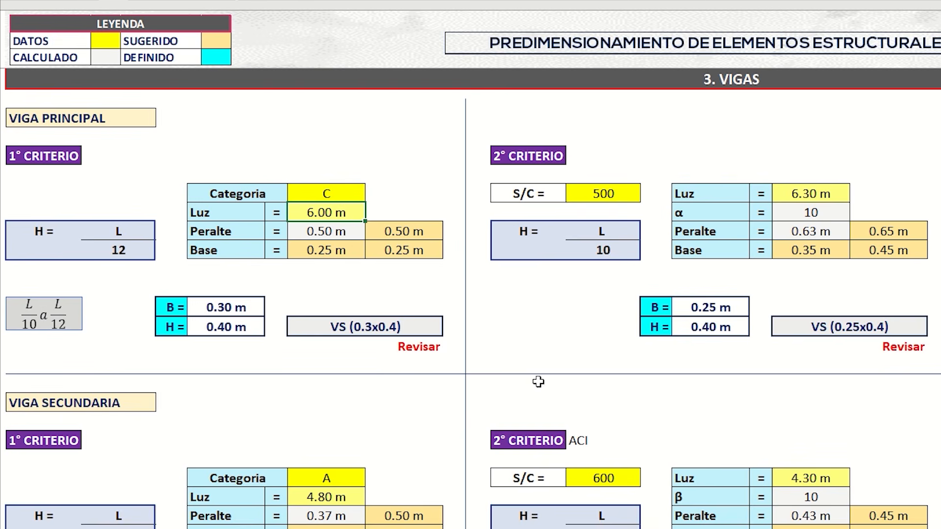
key("alt+Tab")
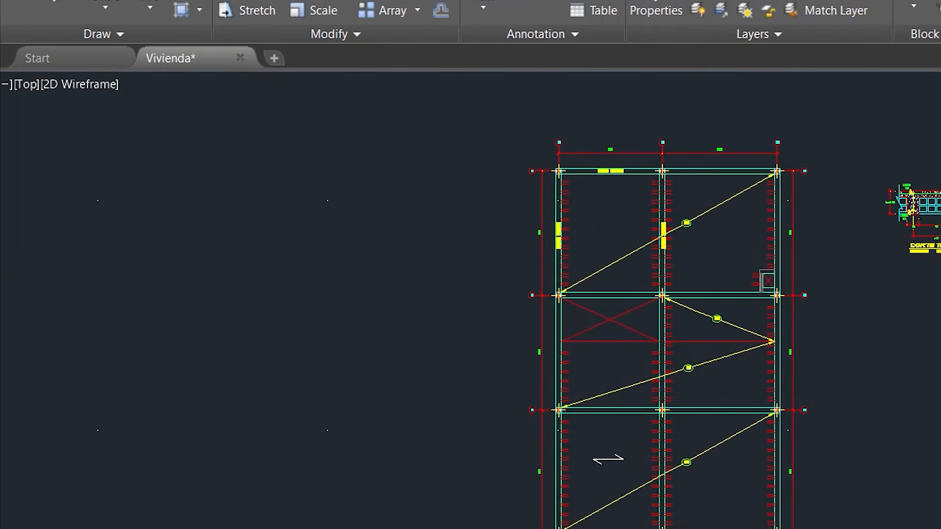
scroll(415, 361, "up", 2)
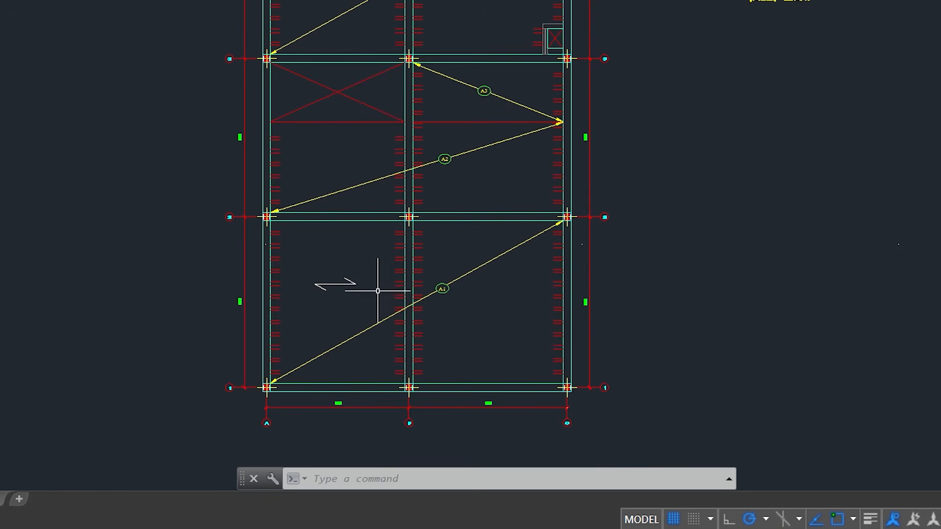
left_click_drag(374, 288, 371, 382)
left_click_drag(340, 219, 325, 320)
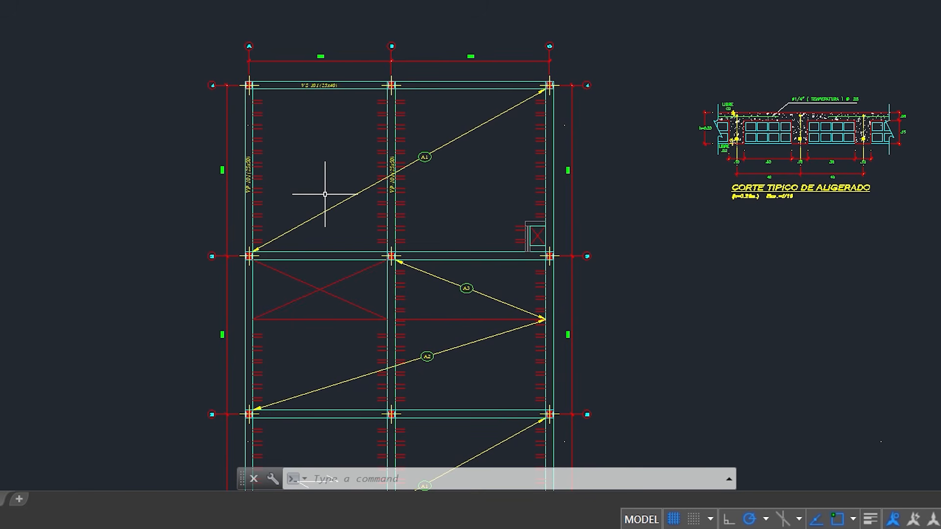
scroll(309, 203, "up", 2)
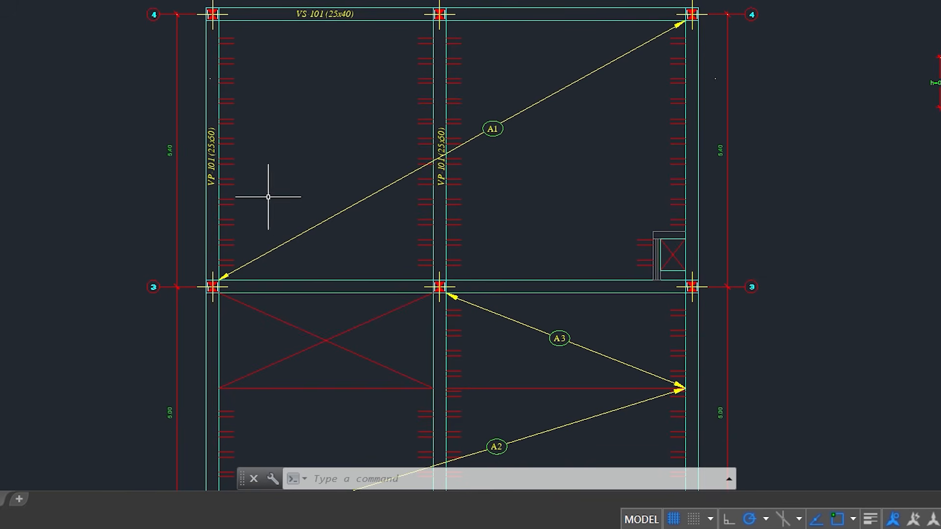
left_click_drag(350, 174, 221, 148)
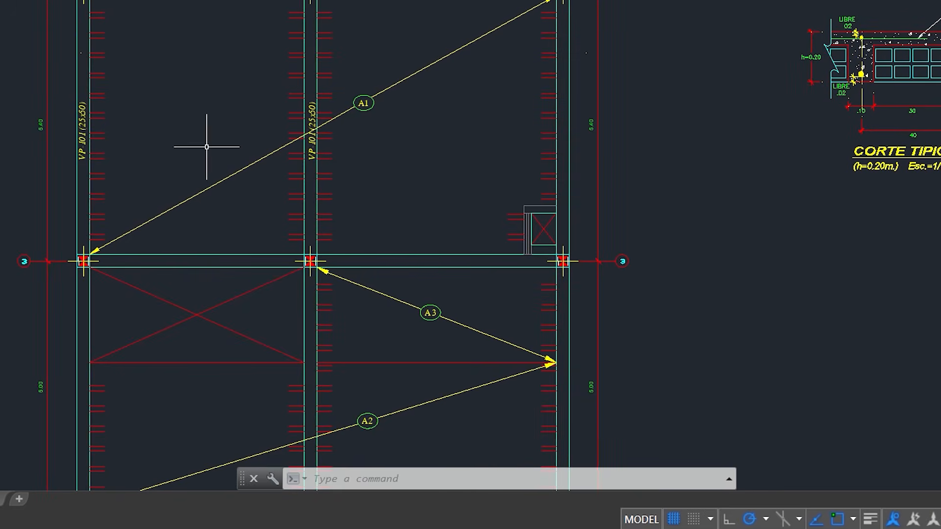
scroll(179, 227, "down", 2)
left_click_drag(183, 279, 185, 142)
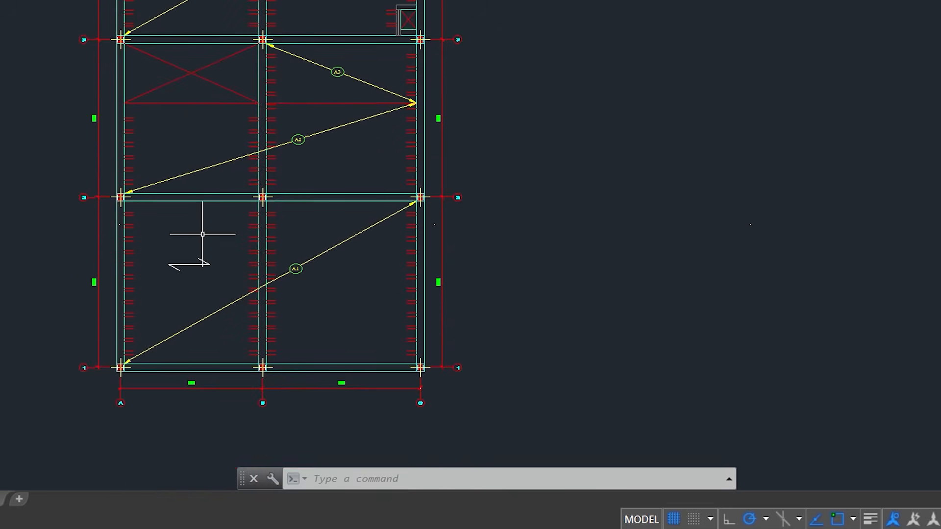
scroll(201, 221, "up", 2)
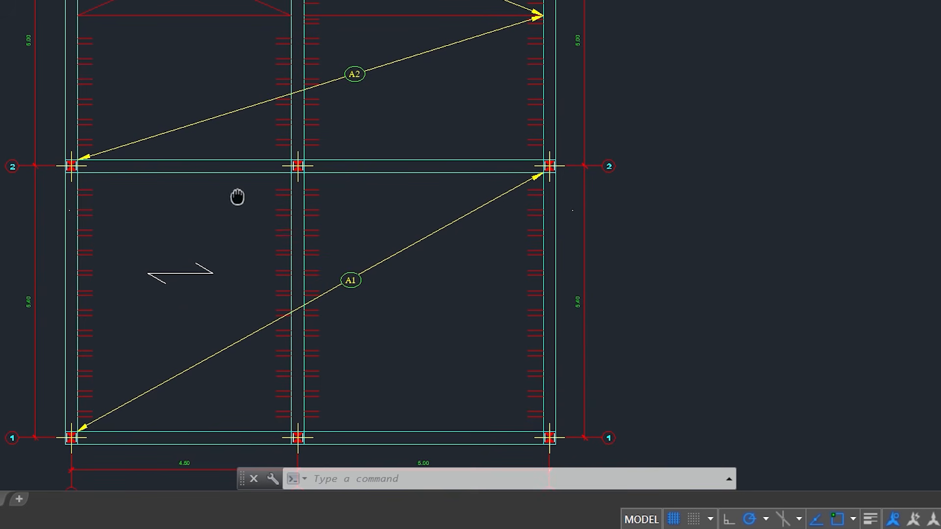
left_click_drag(237, 198, 242, 300)
left_click_drag(196, 130, 196, 373)
scroll(69, 267, "up", 2)
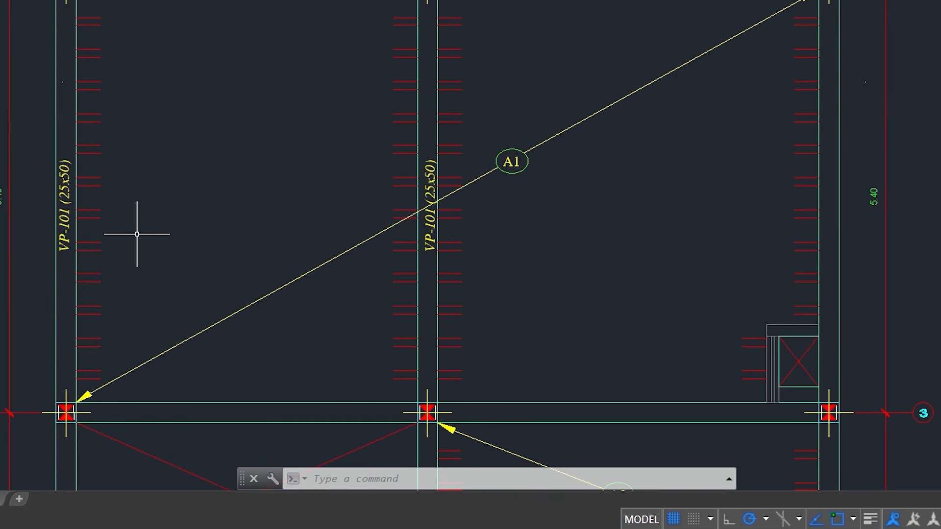
scroll(132, 235, "down", 2)
left_click_drag(216, 330, 217, 111)
left_click_drag(227, 304, 229, 127)
left_click_drag(336, 334, 331, 210)
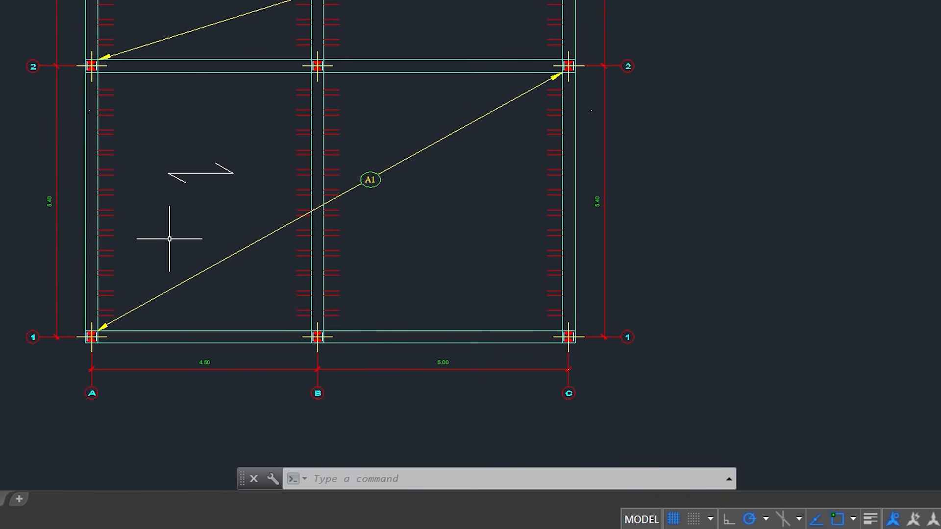
Check the main beam spans between axes 1 and 4 on the plan, and set the viga principal's first-criterion Luz in Excel to 5.4 m.
scroll(46, 205, "up", 2)
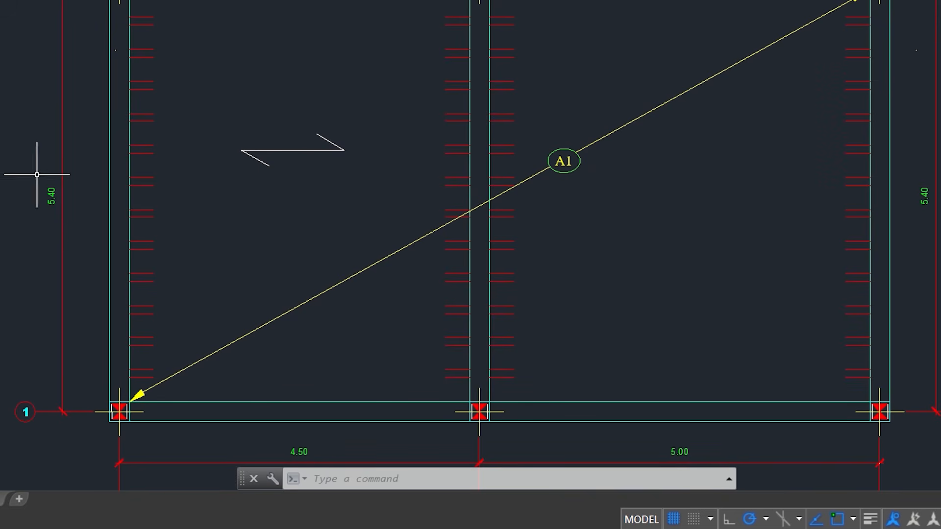
scroll(203, 278, "down", 2)
left_click_drag(369, 176, 374, 446)
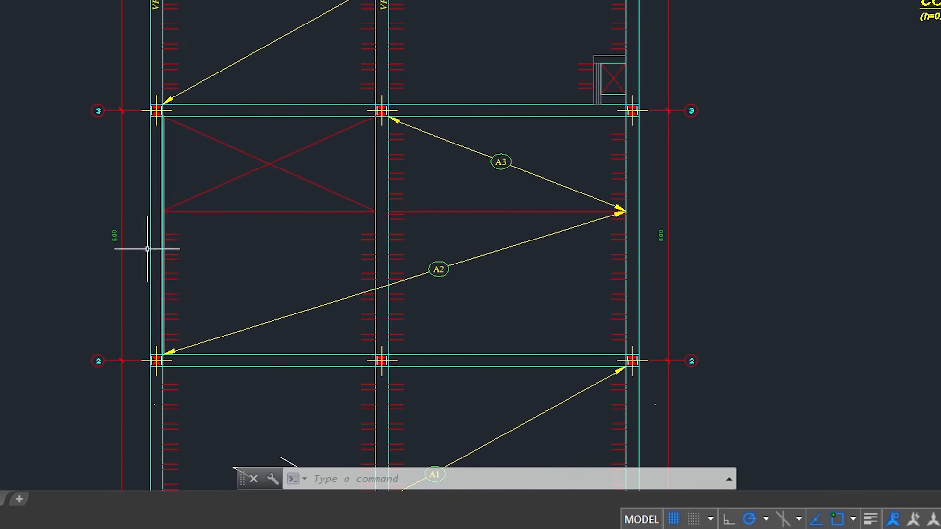
left_click_drag(113, 202, 115, 457)
scroll(168, 254, "up", 2)
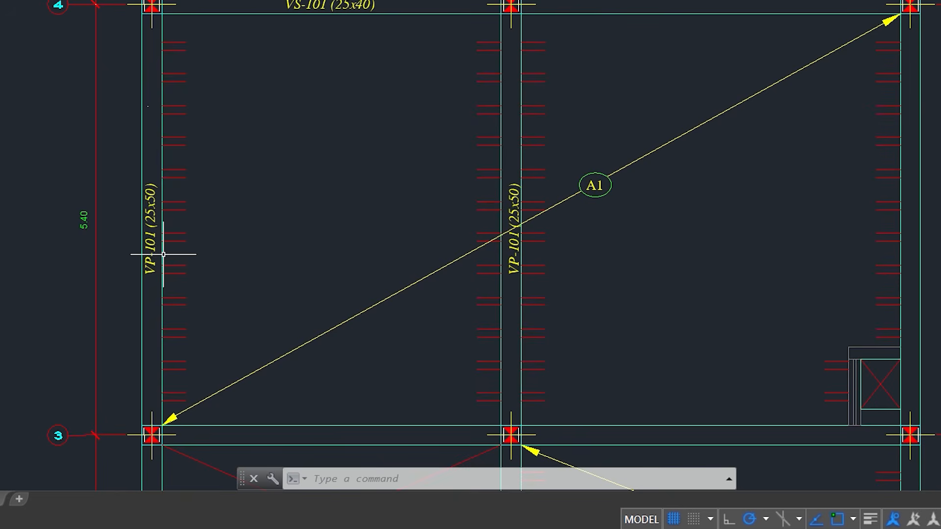
left_click_drag(315, 249, 315, 273)
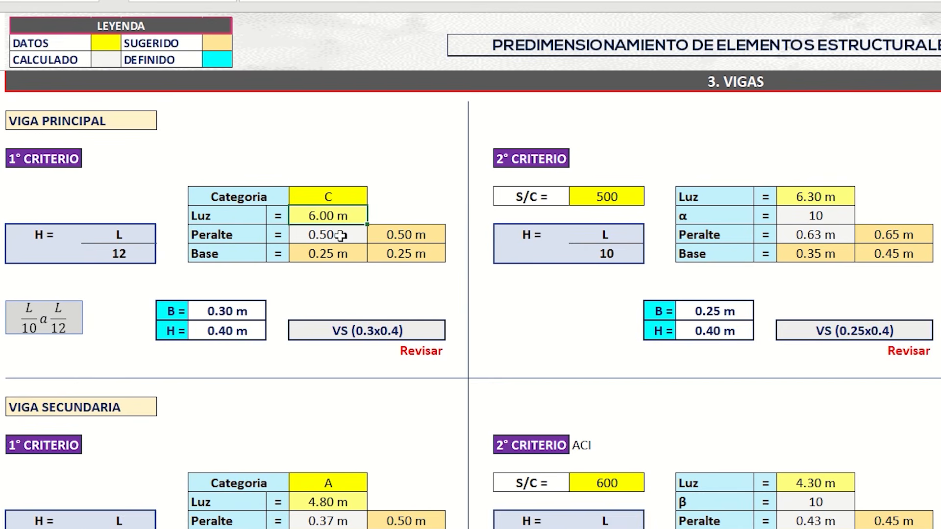
type("5.4")
key("Return")
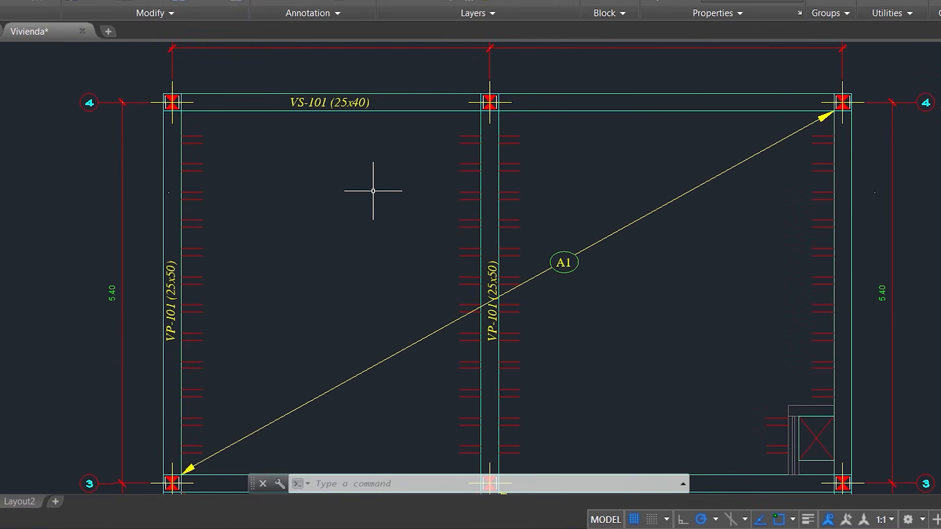
In the AutoCAD plan, draw a vertical line from the midpoint between columns A-4 and B-4 down to about mid-bay.
type("l")
key("Return")
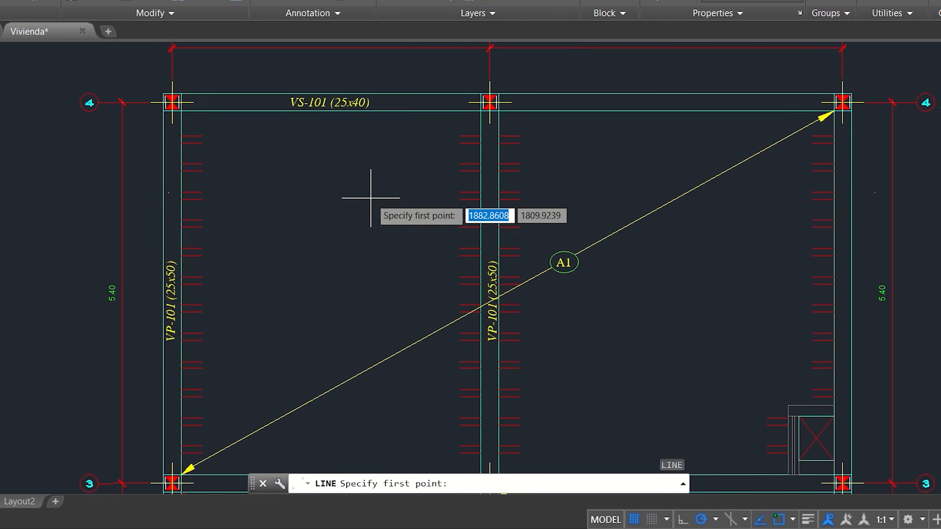
right_click(319, 185, "shift")
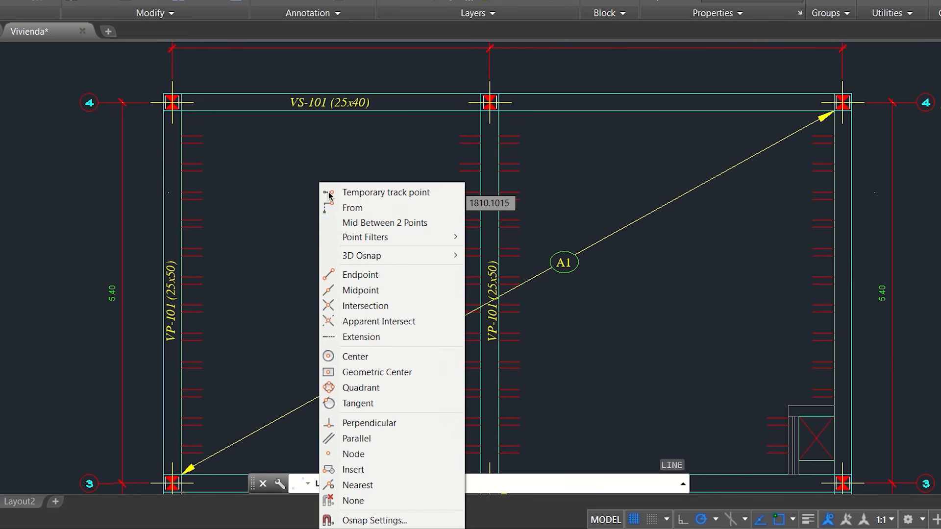
left_click(371, 224)
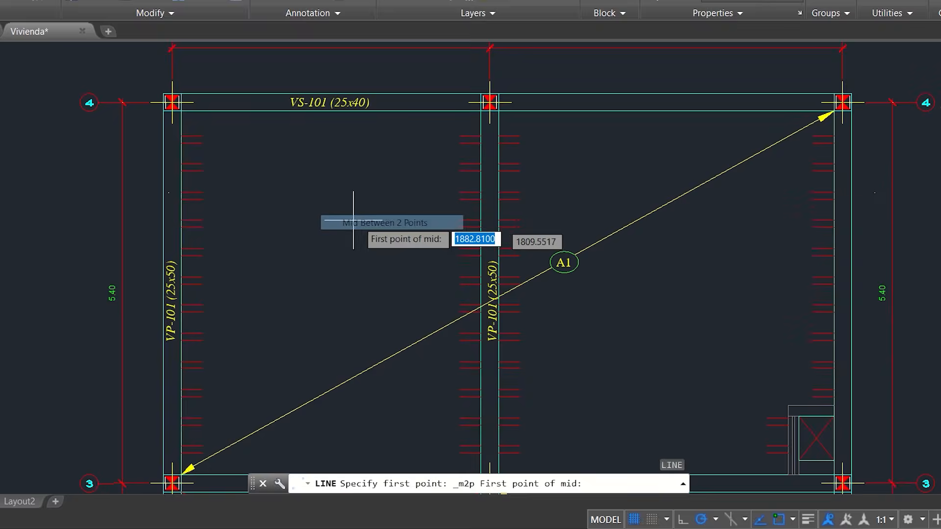
left_click(172, 102)
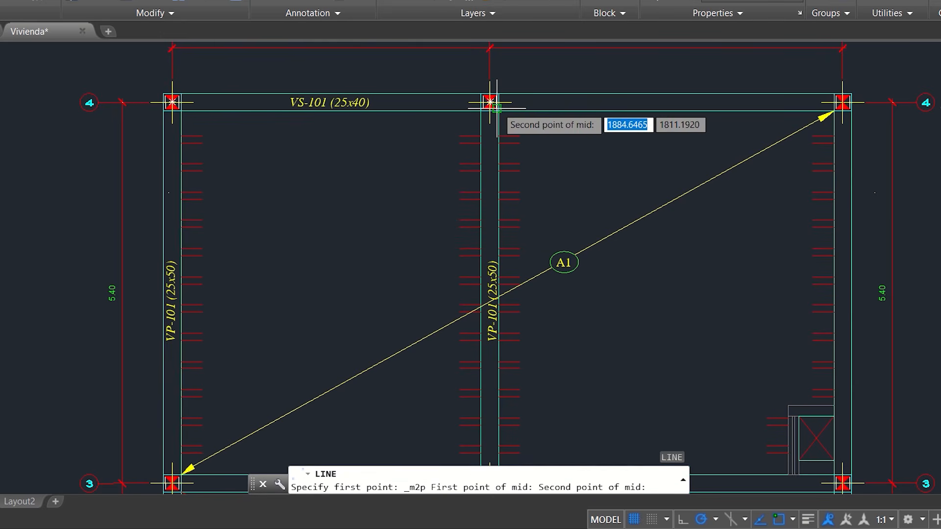
left_click(490, 102)
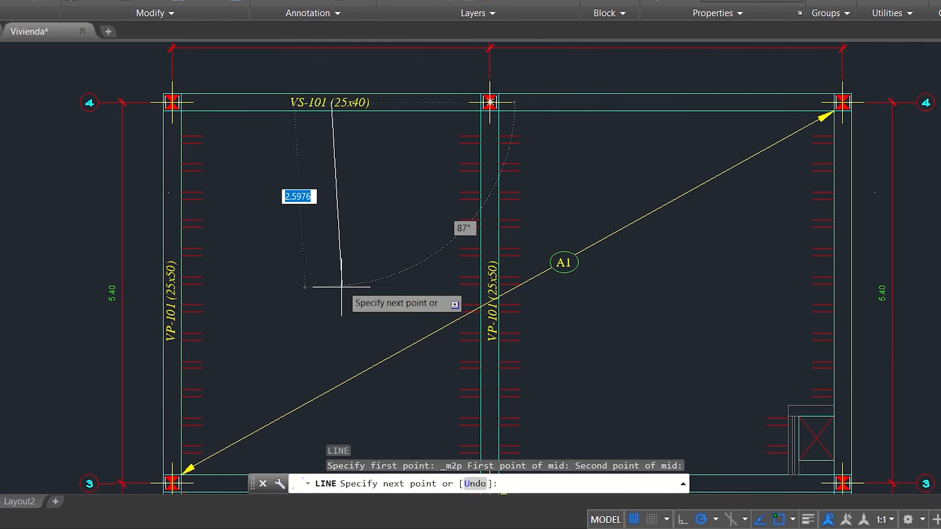
left_click(331, 300)
key("Escape")
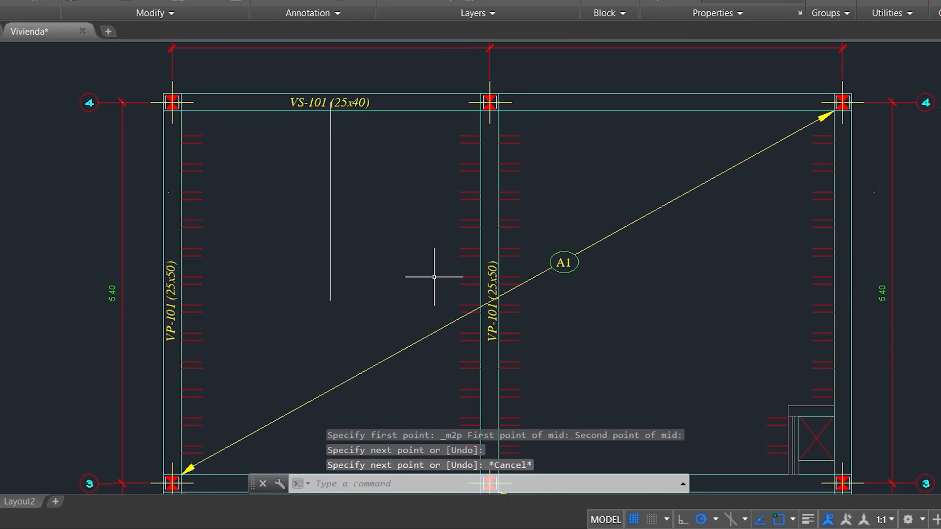
key("Return")
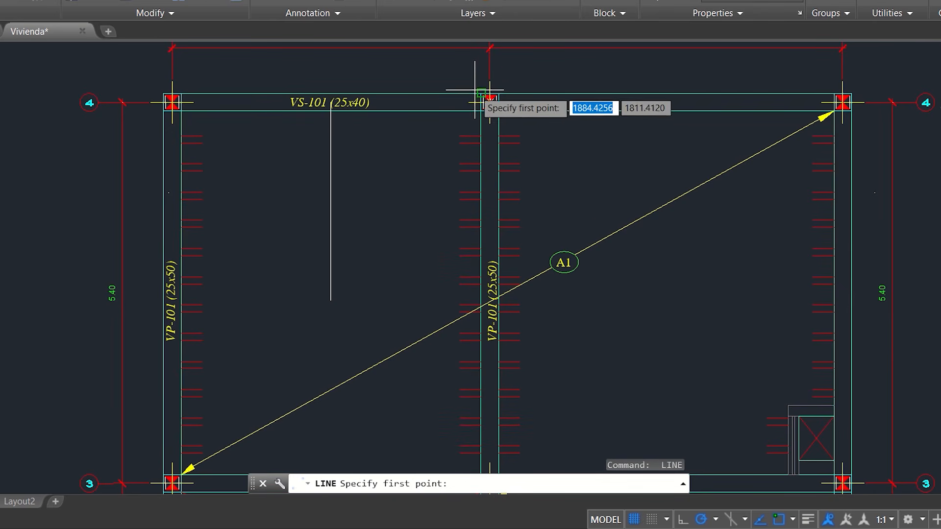
left_click(489, 102)
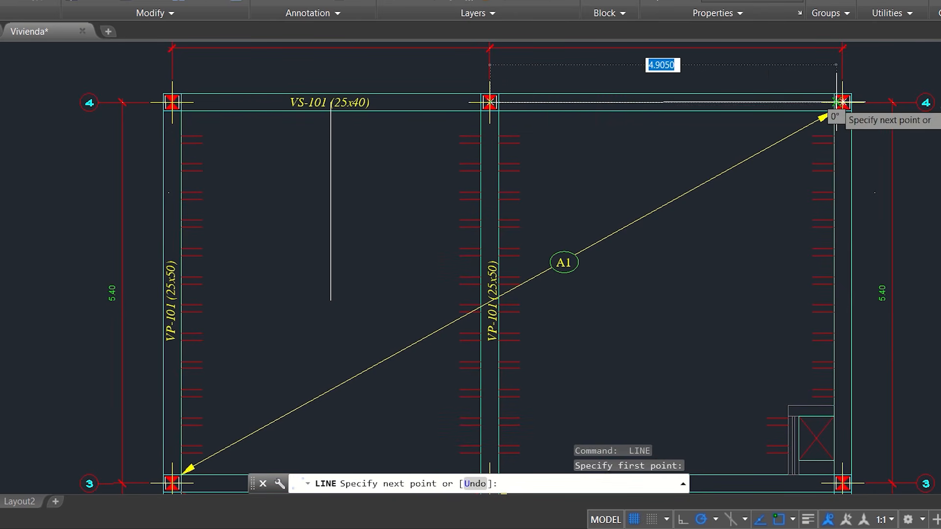
key("Escape")
Draw a vertical line from the midpoint between columns B-4 and C-4 down to about mid-bay.
type("l")
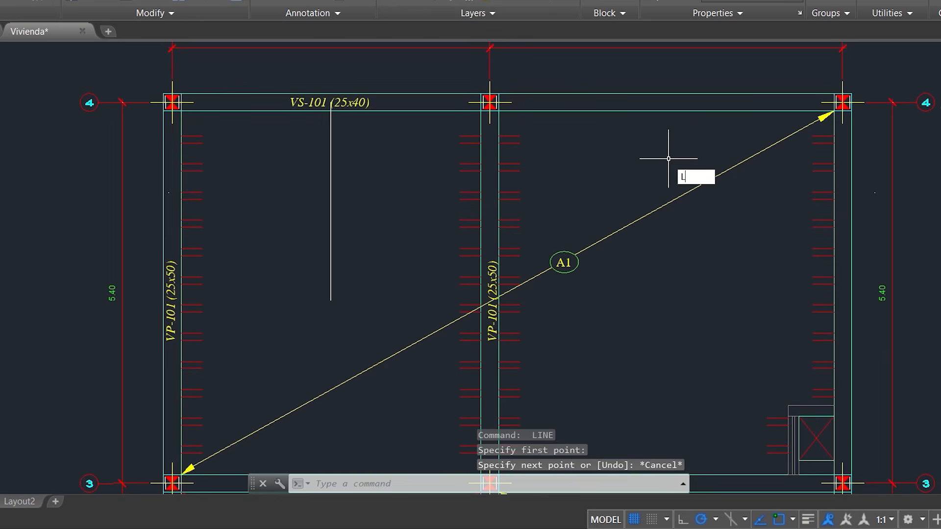
key("Return")
right_click(652, 167, "shift")
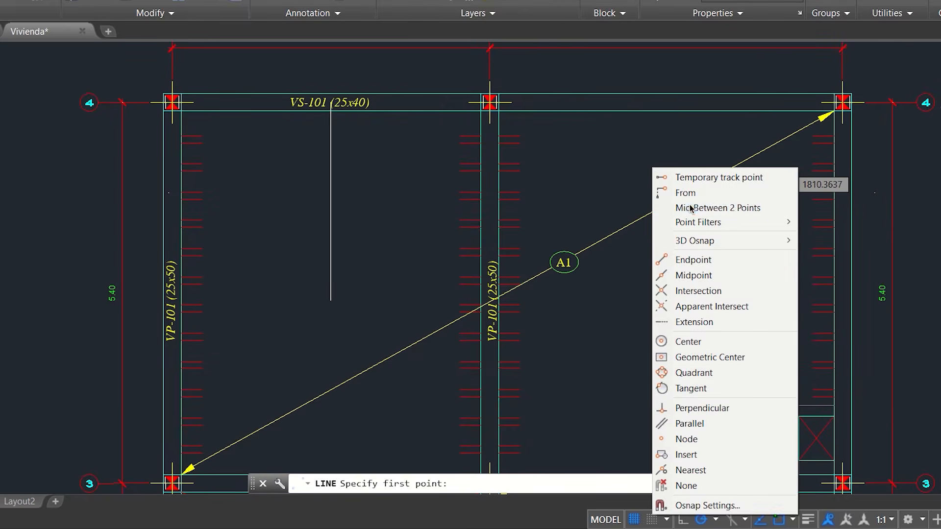
left_click(686, 205)
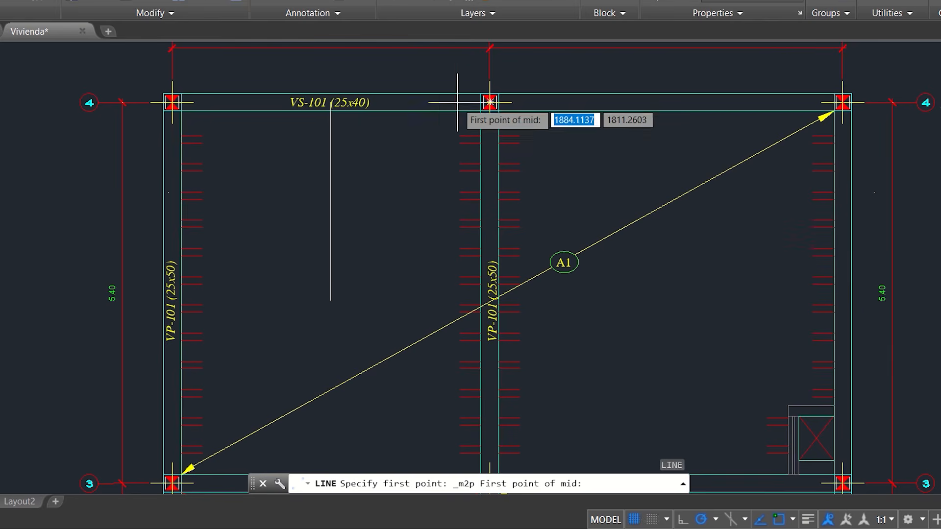
left_click(490, 101)
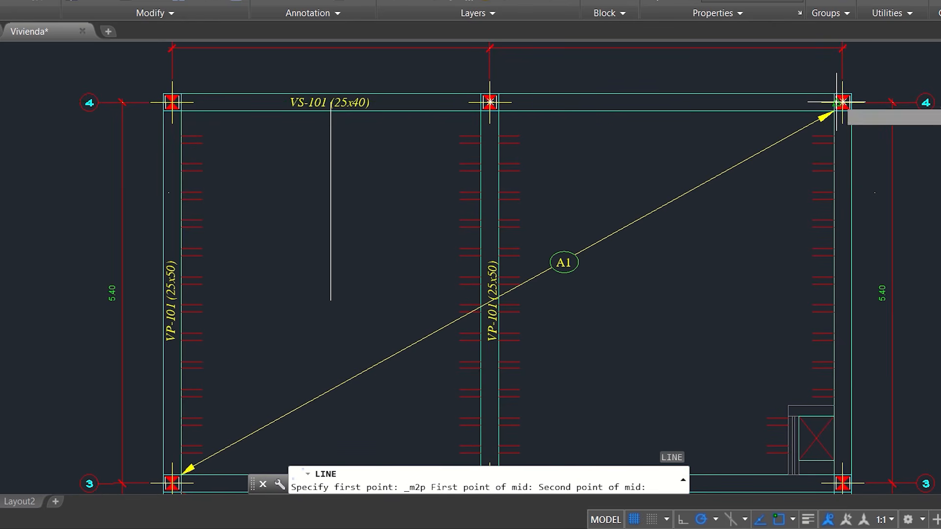
left_click(842, 102)
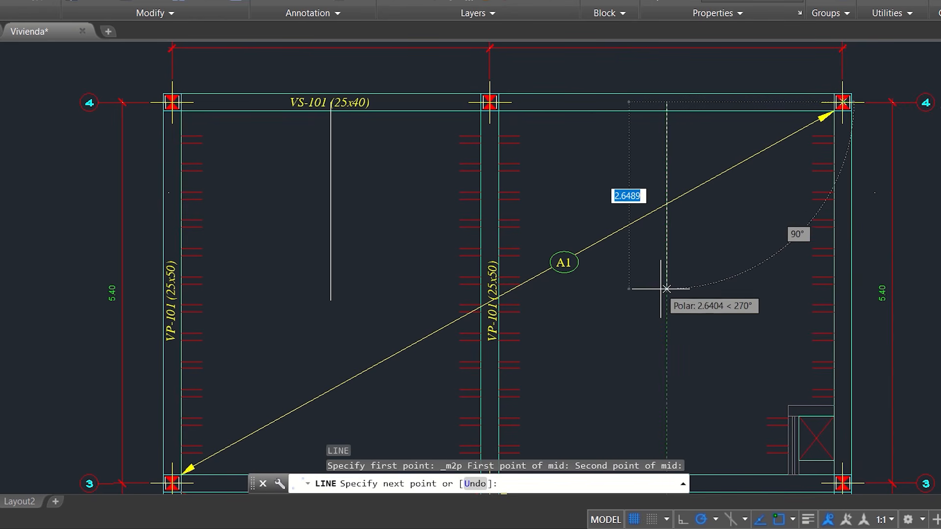
left_click(666, 296)
key("Escape")
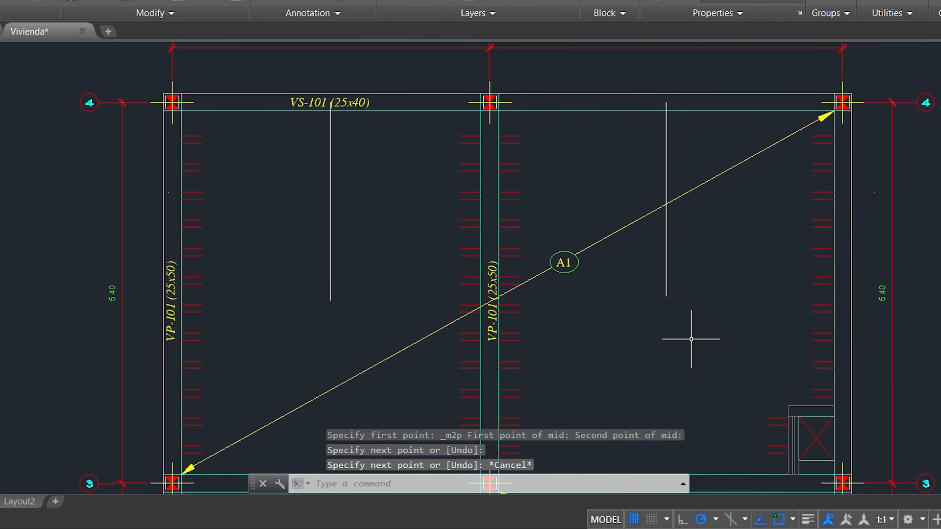
Dimension the horizontal distance between the two vertical mid-bay lines, placing the dimension inside the bays just below axis 4.
type("DI")
key("Return")
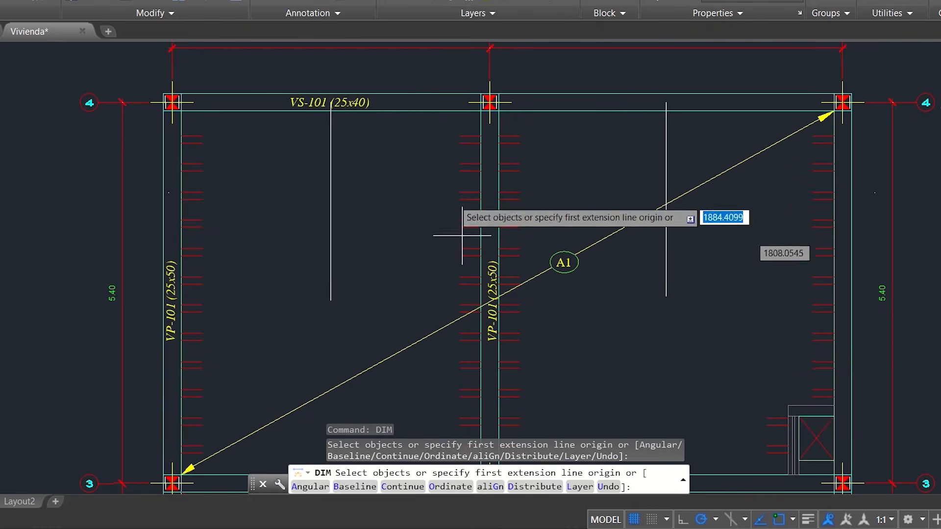
left_click(331, 111)
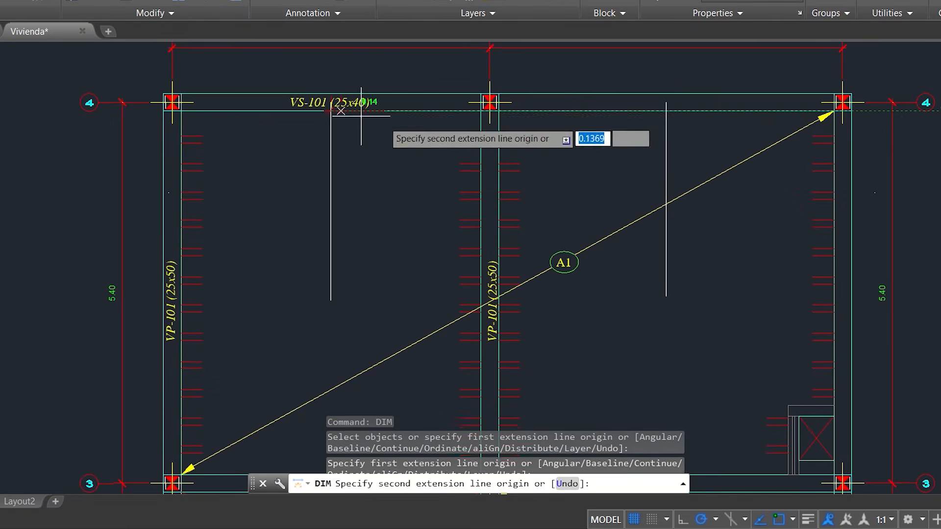
left_click(666, 112)
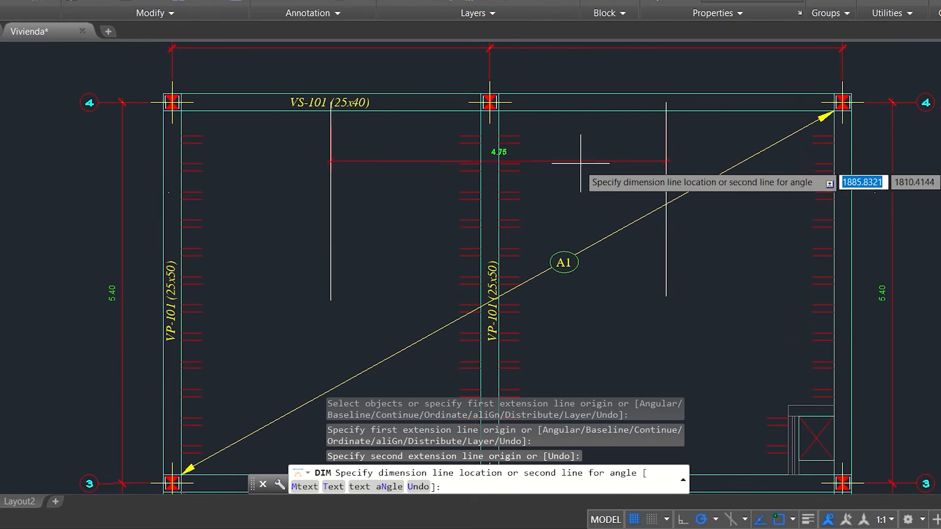
left_click(548, 185)
key("Escape")
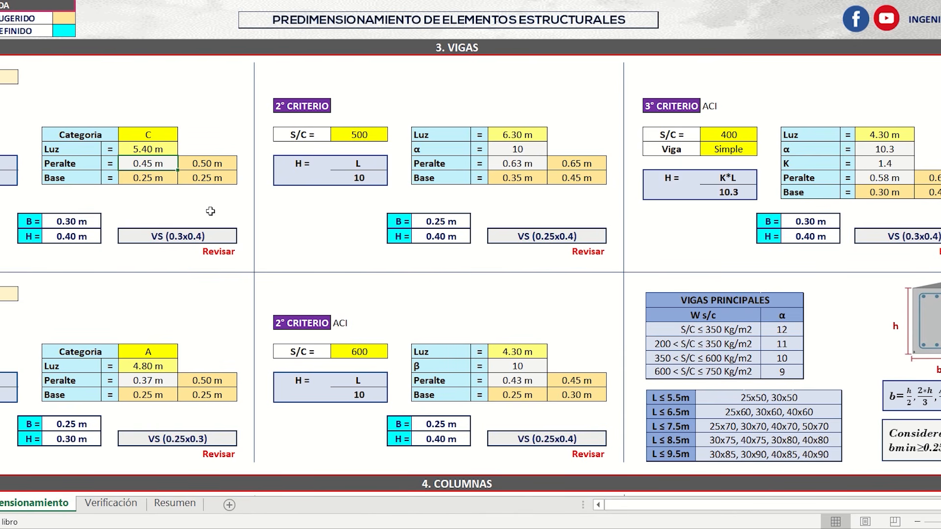
In the Excel sheet, calculate =4.75/20 in the empty cell below the viga principal's first-criterion suggested Base.
left_click(208, 208)
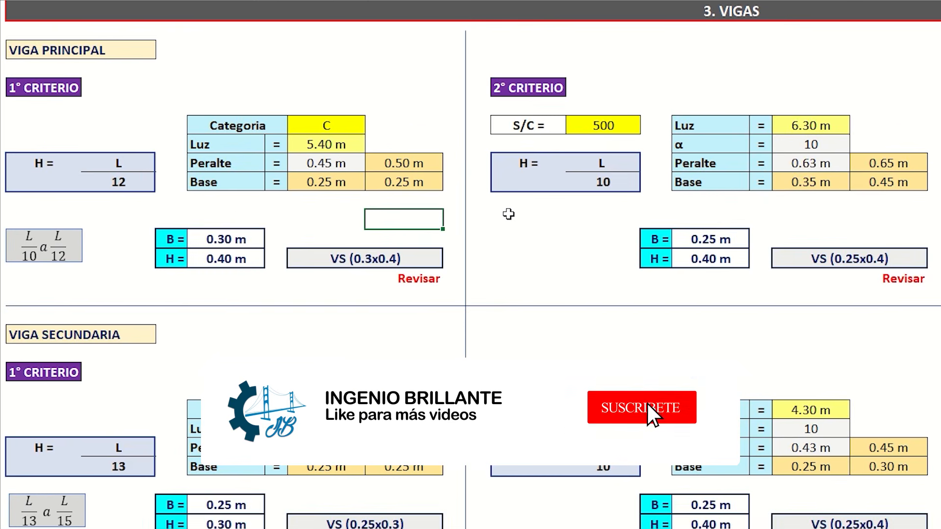
type("=4.75/20")
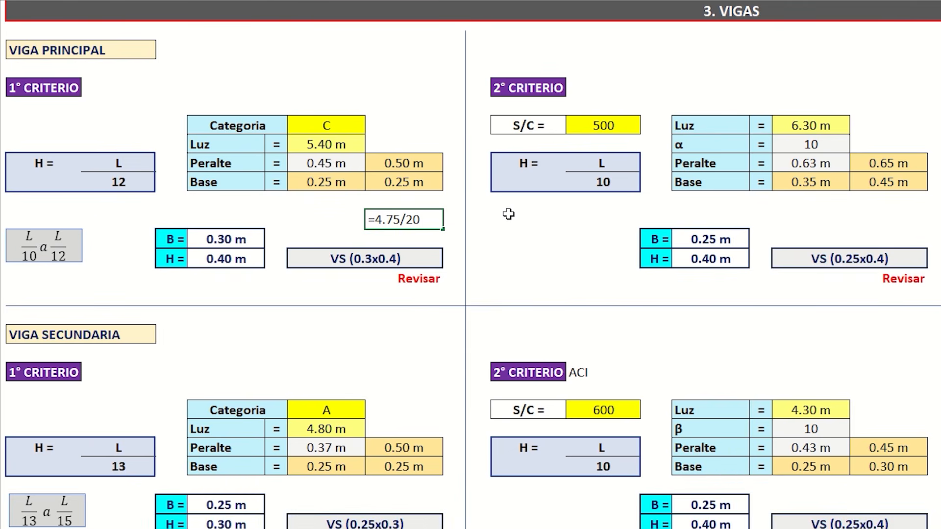
key("Return")
left_click(414, 221)
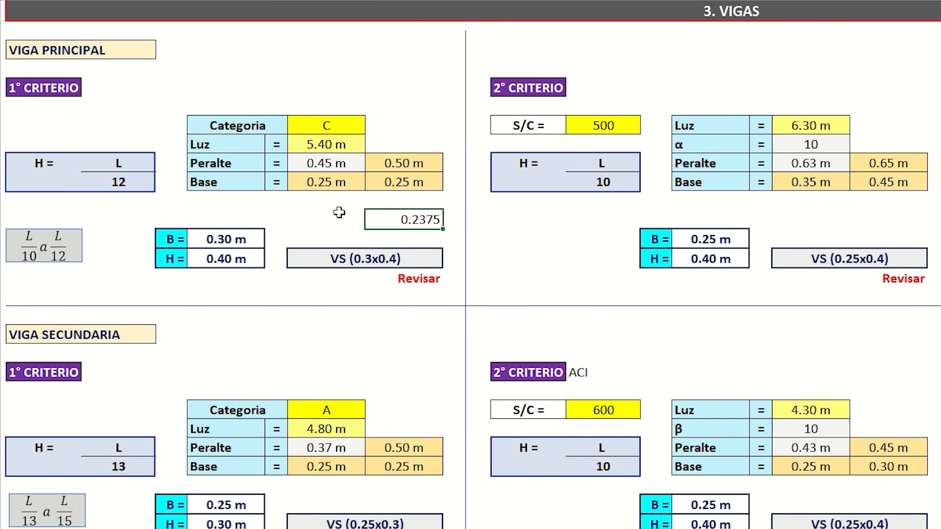
Define the viga principal's first-criterion section with B = 0.25 m and H = 0.5 m.
left_click(242, 239)
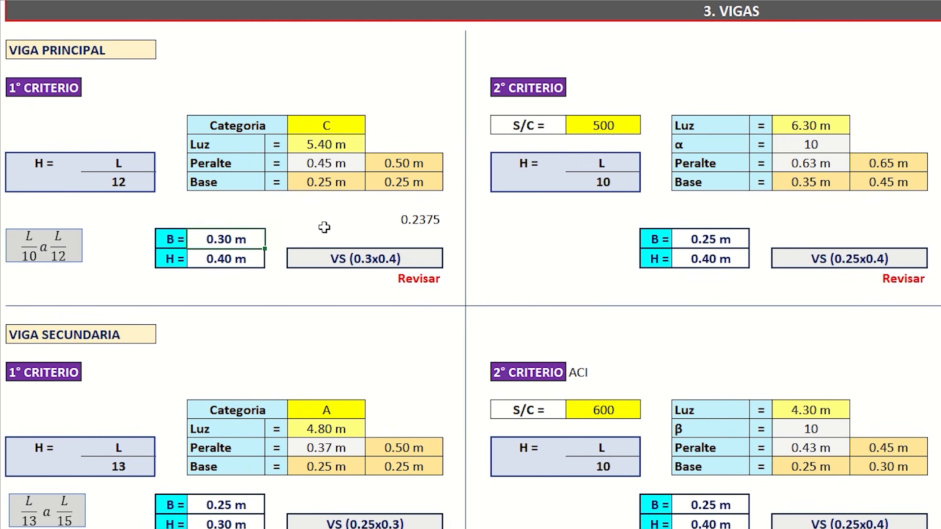
type("0.25")
key("Return")
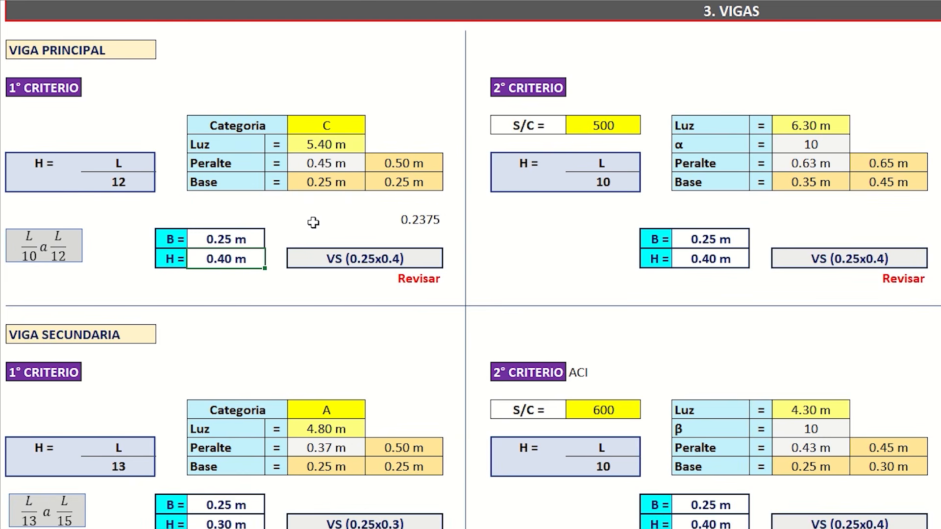
type("0.5")
key("Return")
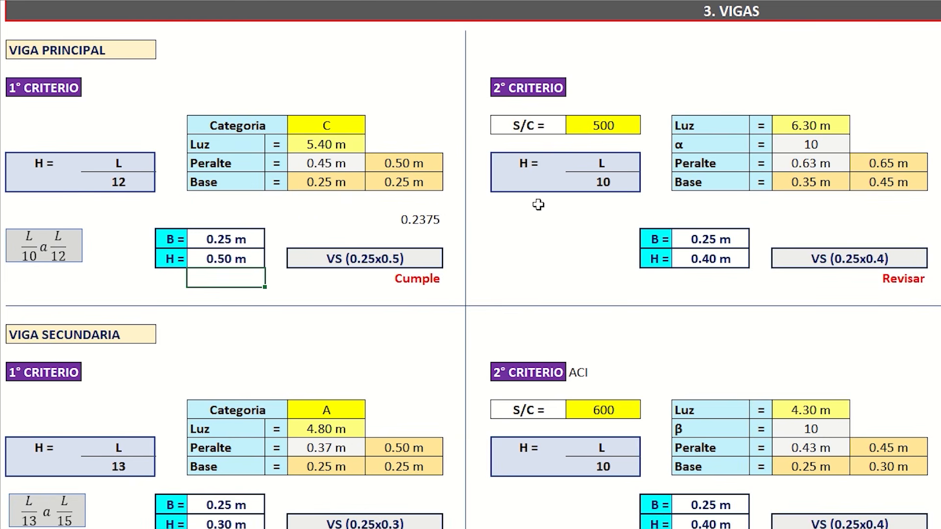
left_click(539, 239)
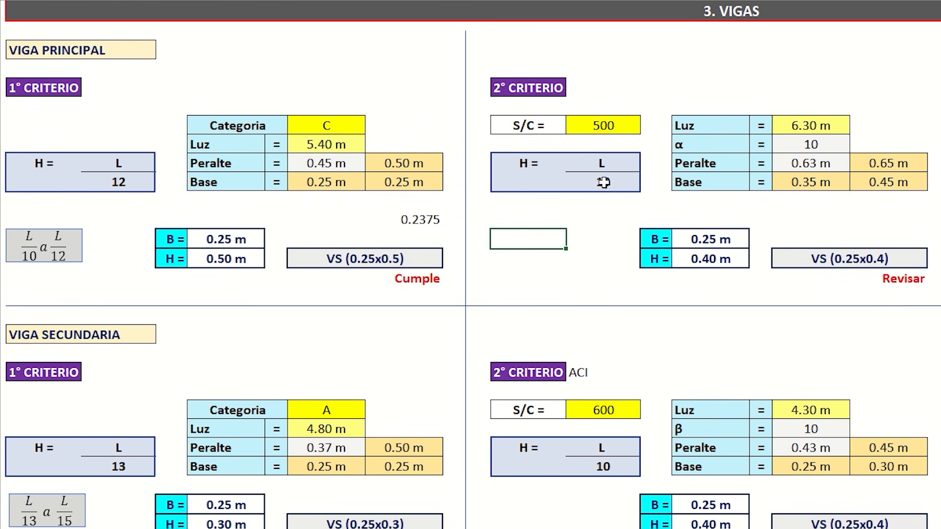
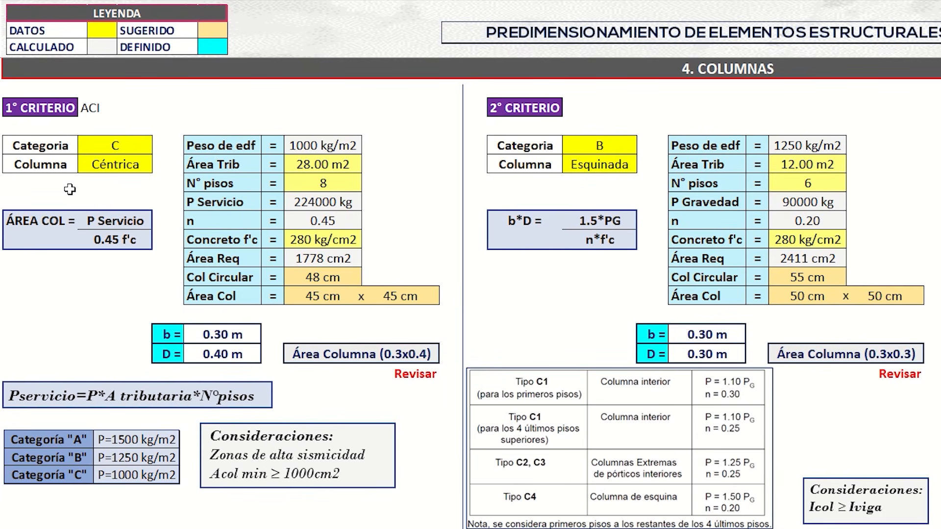
In the columnas section, try Categoria A and B for the first criterion and return it to C.
left_click(79, 186)
left_click(70, 281)
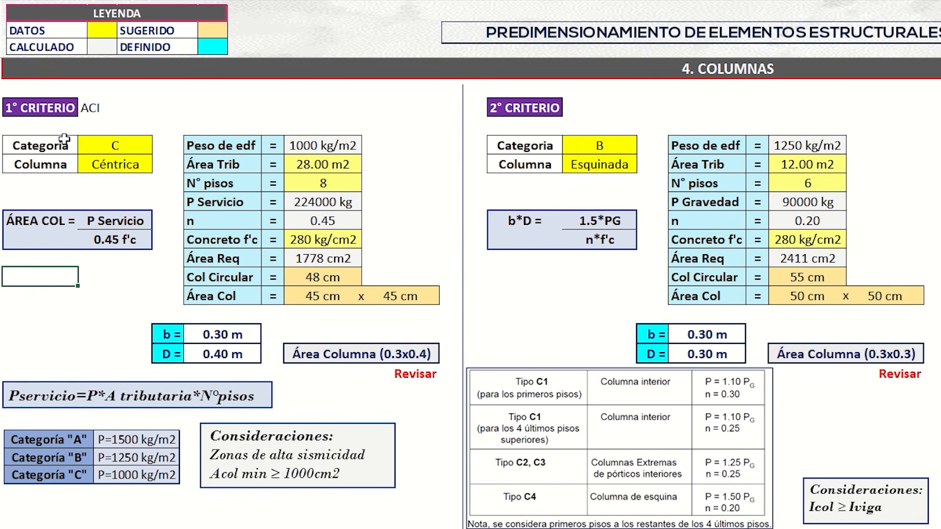
left_click(94, 147)
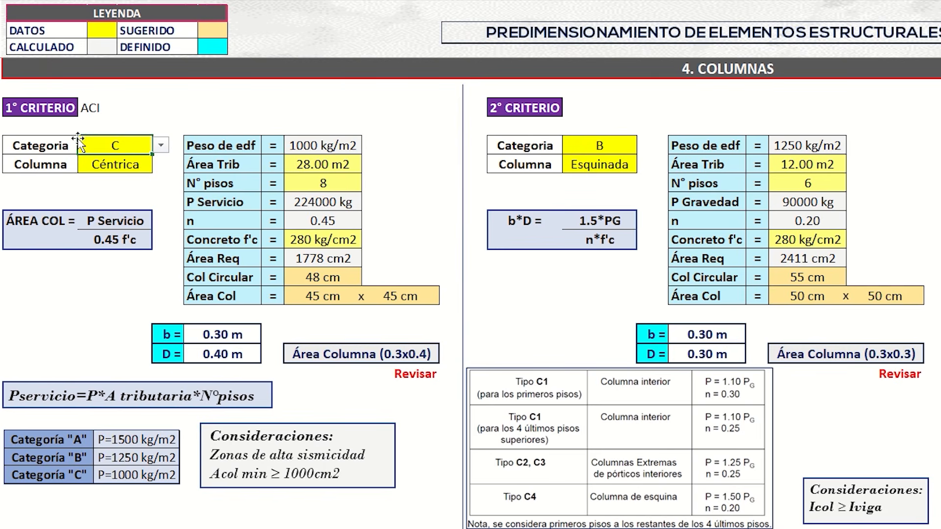
left_click(162, 145)
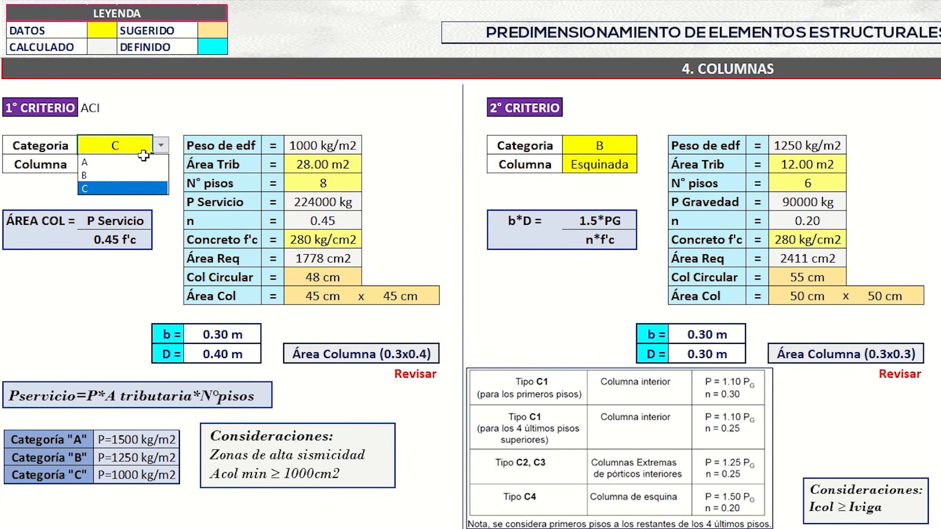
left_click(120, 163)
left_click(162, 145)
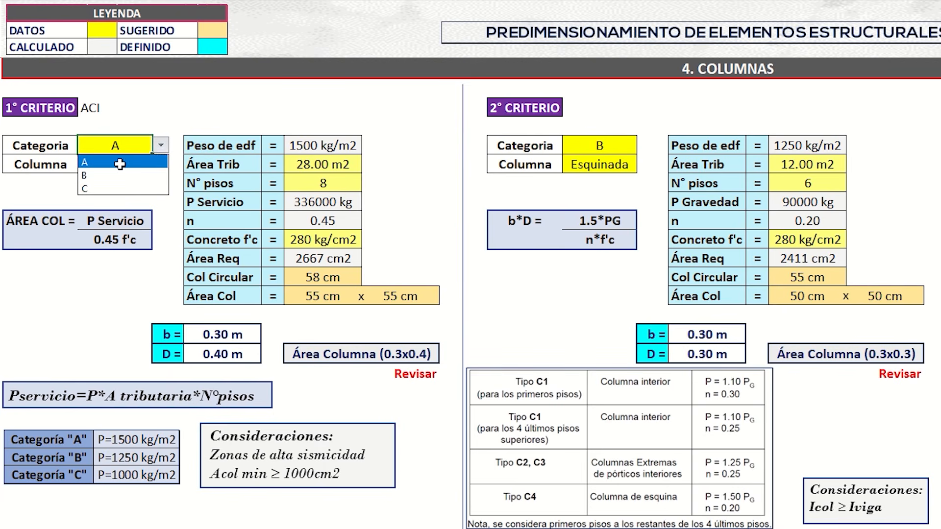
left_click(98, 175)
left_click(161, 144)
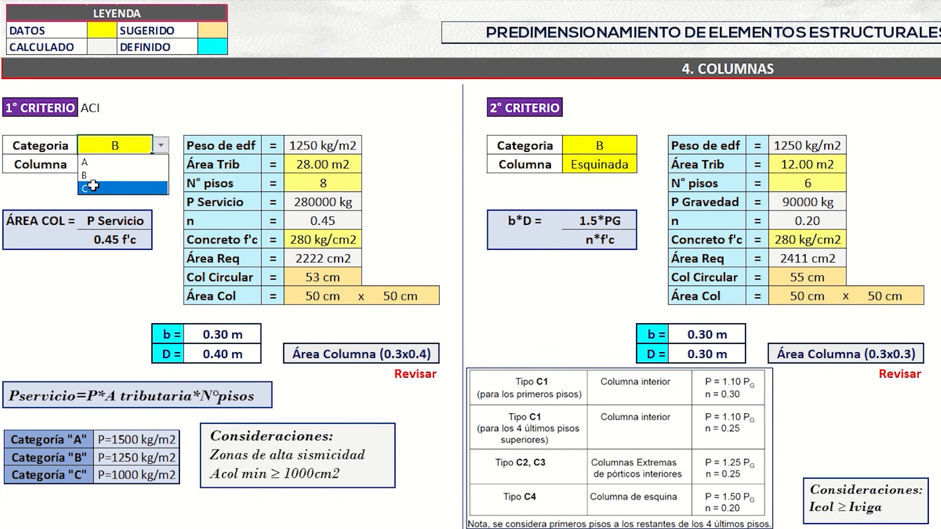
left_click(87, 188)
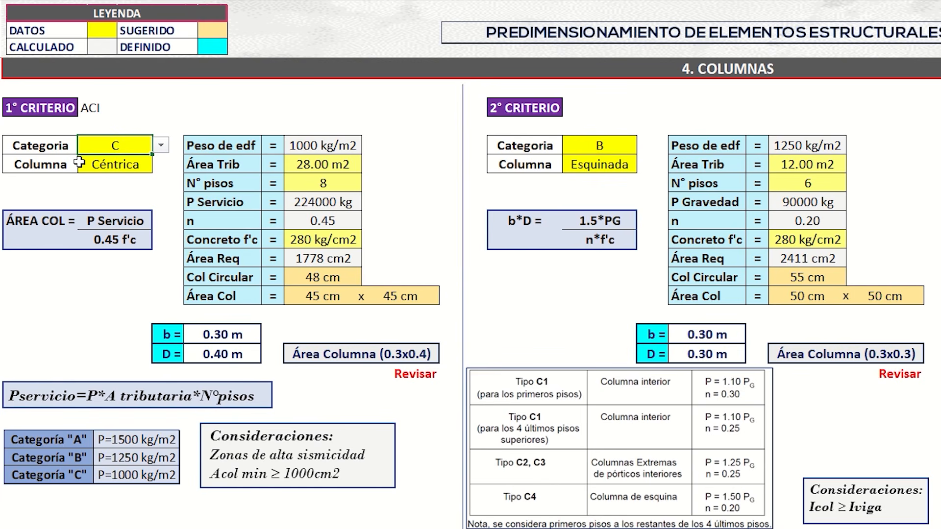
Try the Excéntrica and Esquinada column types in the first criterion, and set Columna back to Céntrica.
left_click(107, 166)
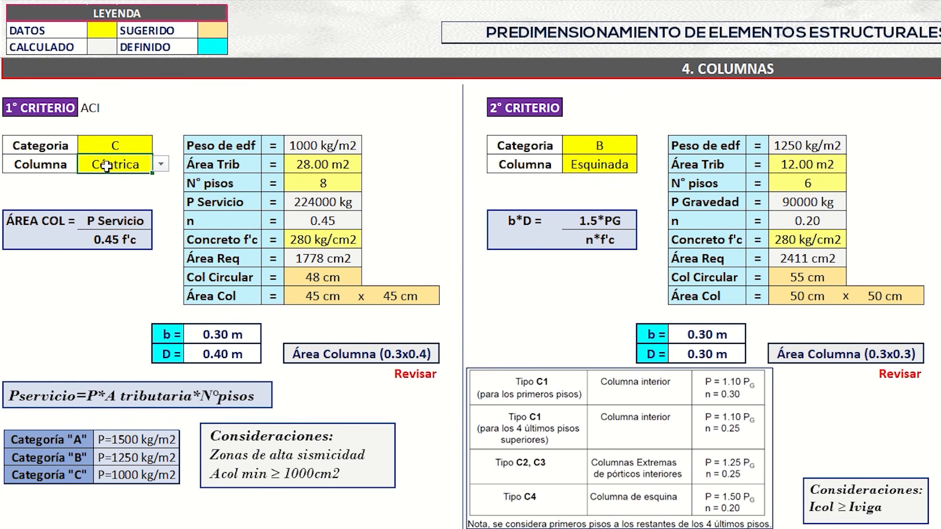
left_click(162, 165)
left_click(103, 194)
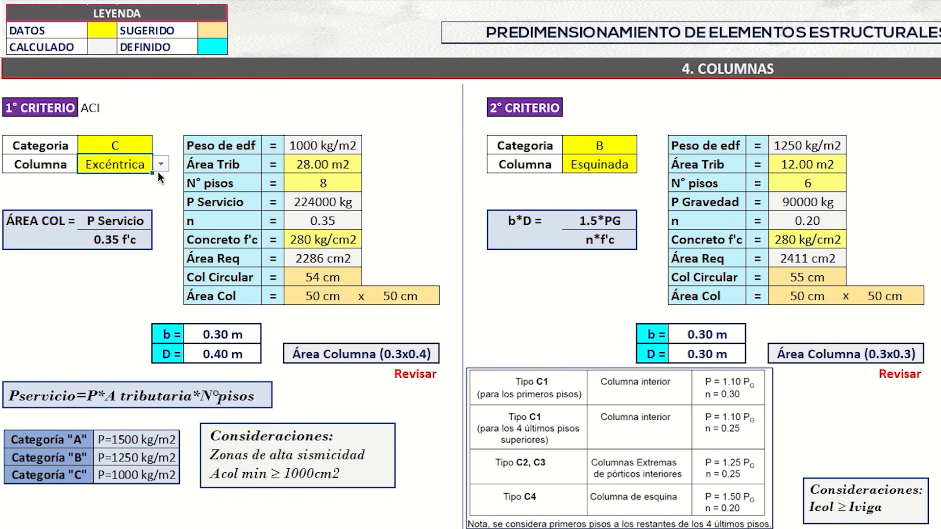
left_click(162, 165)
left_click(105, 205)
left_click(119, 146)
left_click(136, 167)
left_click(157, 167)
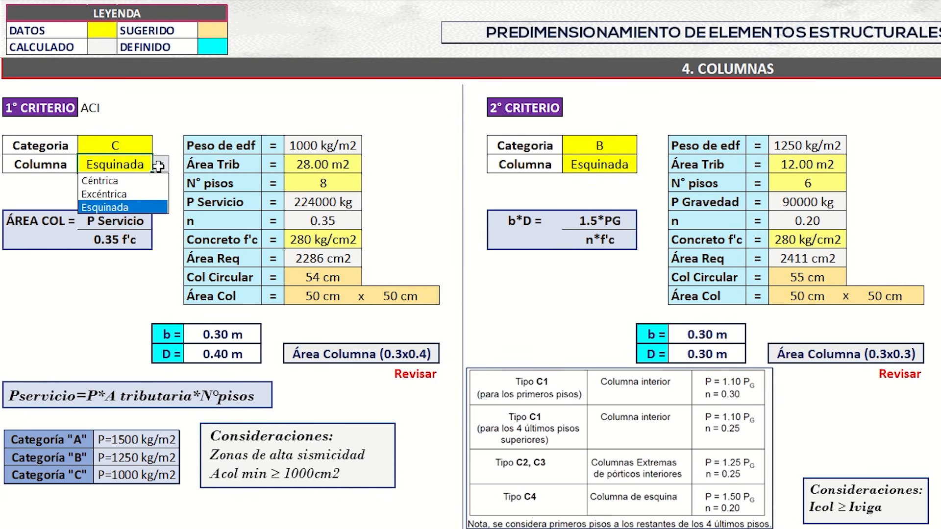
left_click(124, 185)
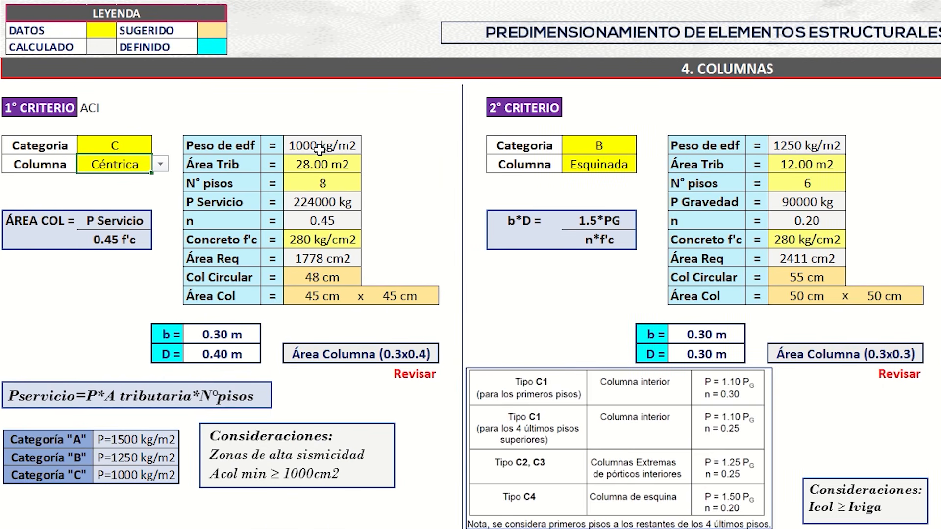
Check how the first-criterion Peso de edf responds to Categoria A, and restore Categoria C.
left_click(320, 149)
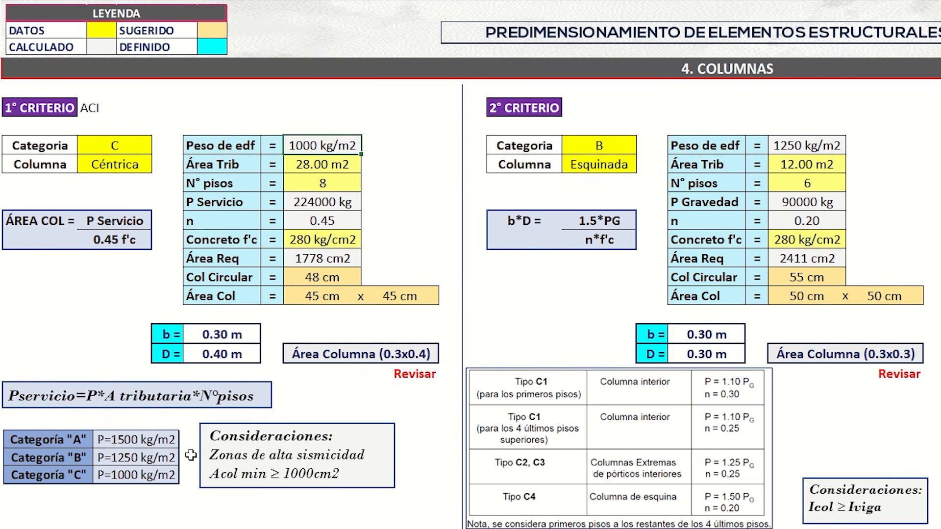
left_click(129, 145)
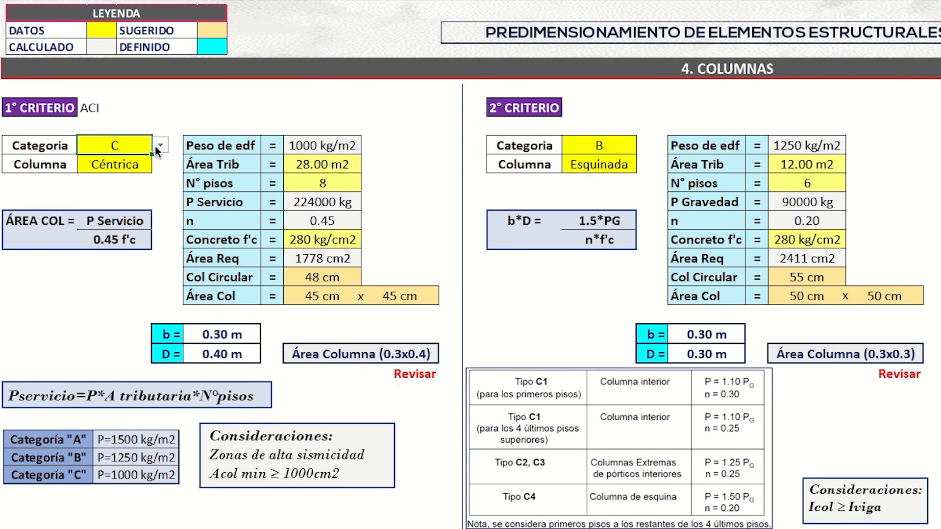
left_click(159, 145)
left_click(142, 162)
left_click(159, 145)
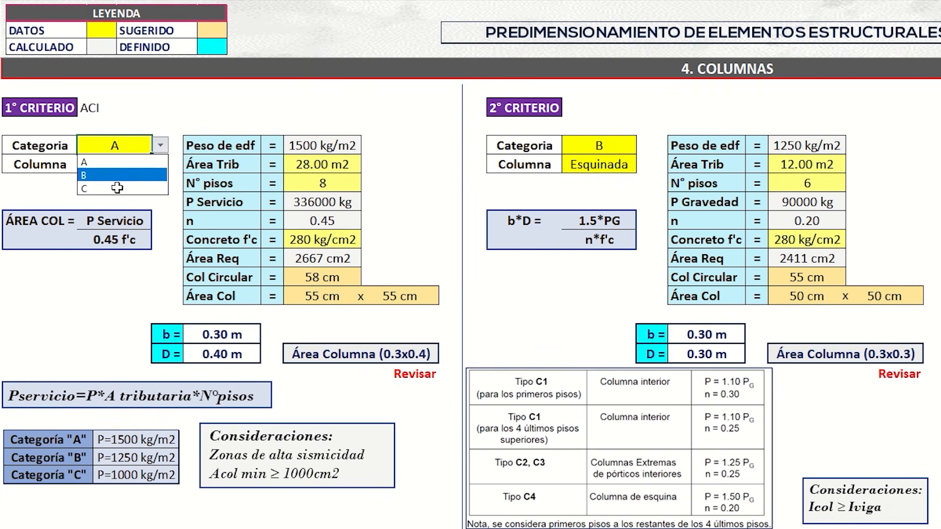
left_click(142, 188)
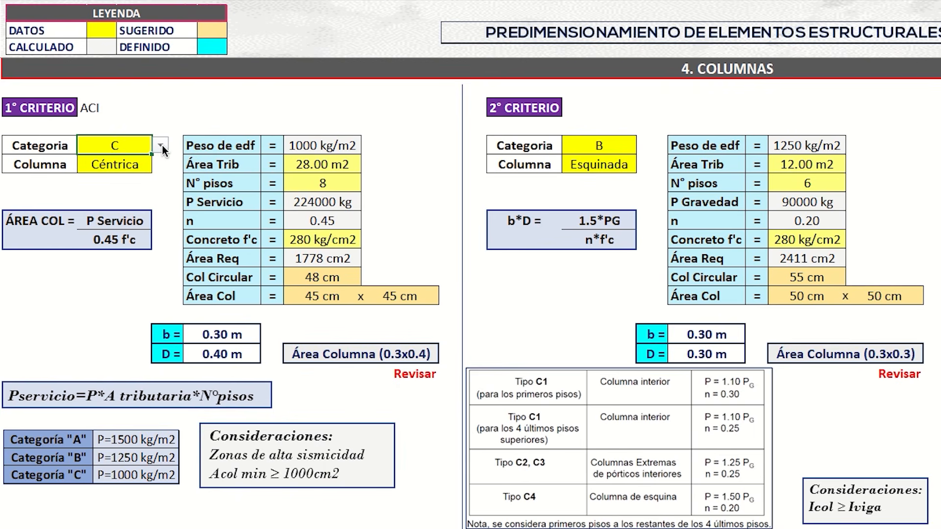
Switch to the AutoCAD floor plan and draw a vertical line from the midpoint between columns A-4 and B-4 to just past mid-bay.
left_click(321, 164)
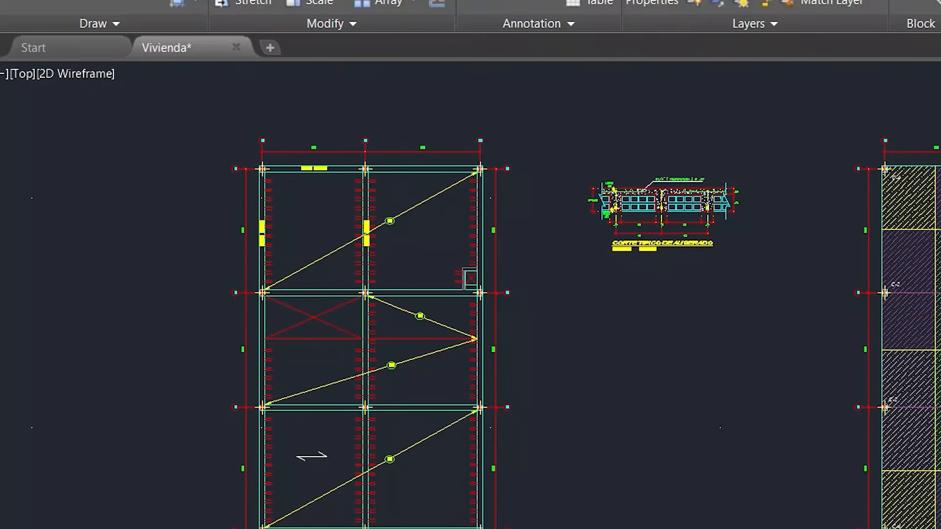
scroll(342, 209, "up", 4)
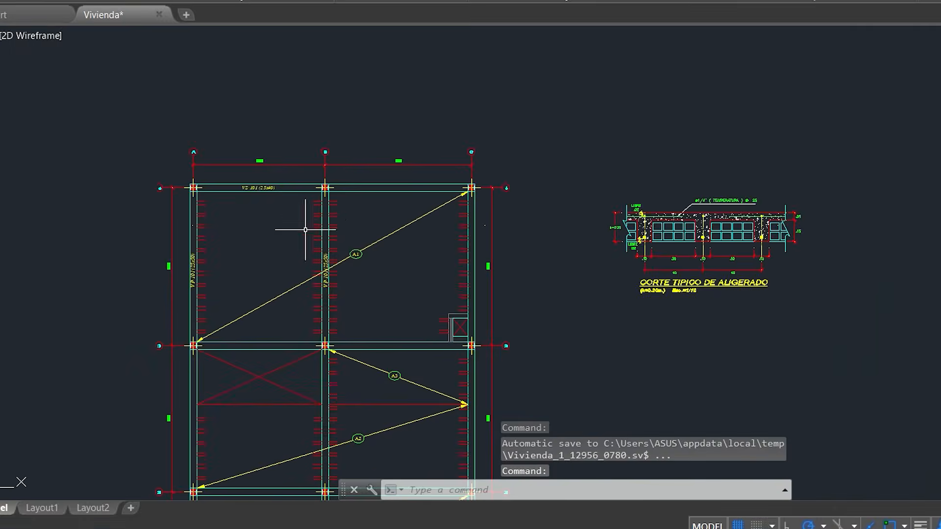
left_click_drag(288, 244, 458, 224)
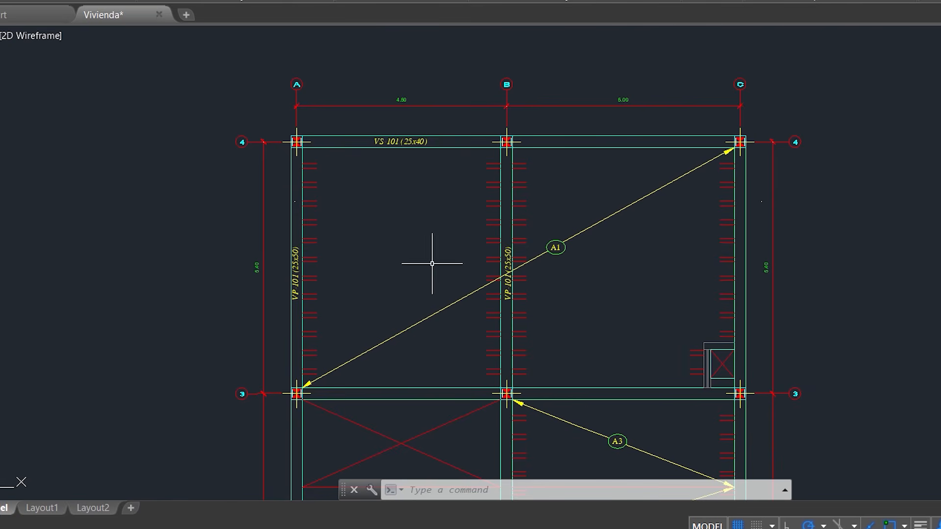
type("l")
key("Return")
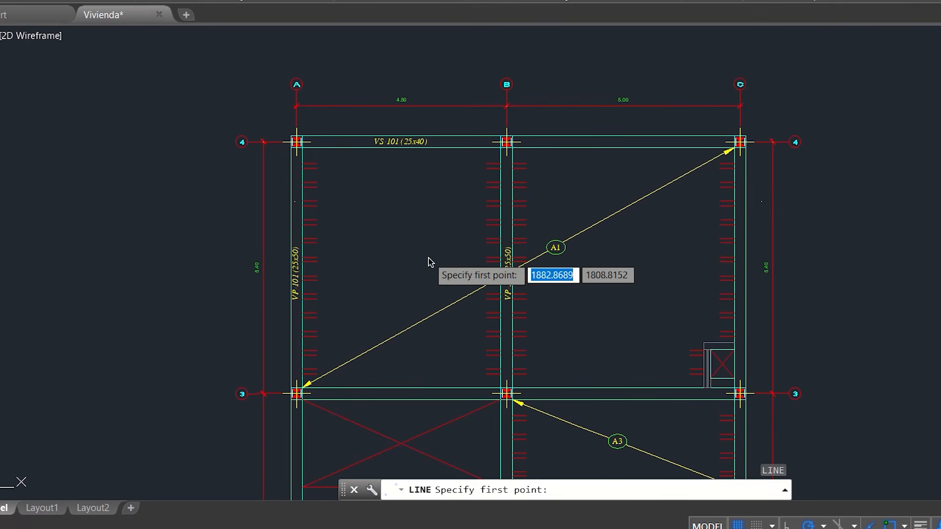
right_click(428, 258, "shift")
left_click(456, 1)
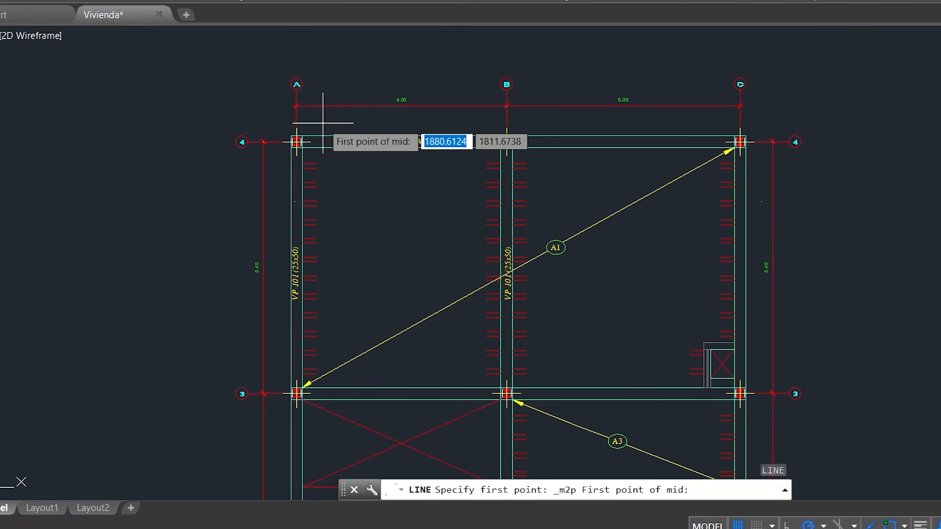
scroll(323, 123, "up", 2)
key("Return")
left_click(268, 144)
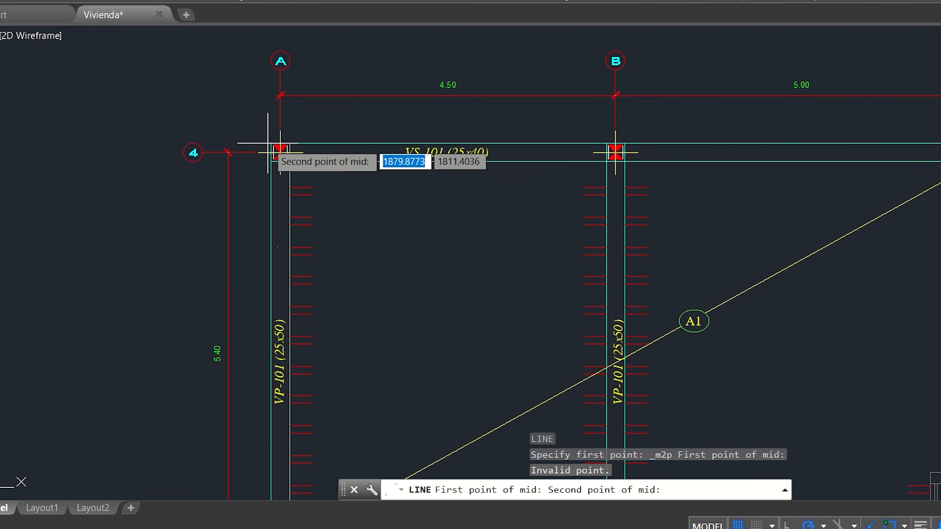
left_click(614, 153)
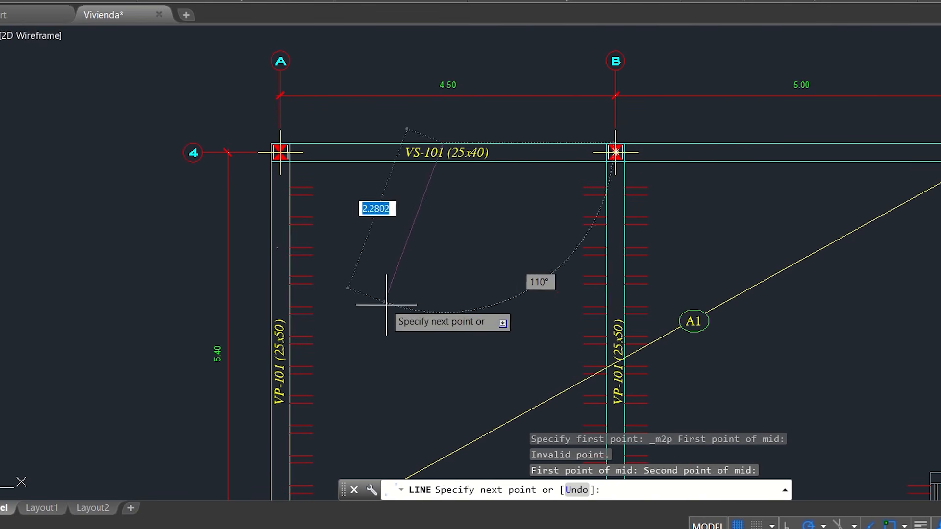
left_click(442, 408)
key("Escape")
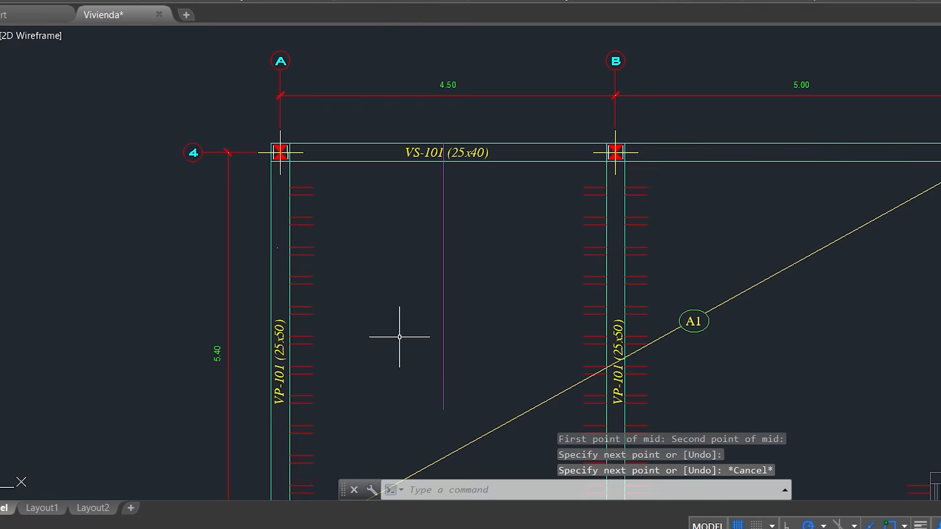
Draw a horizontal line from the midpoint between columns A-3 and A-4 across axis B to just past the middle of bay B-C.
scroll(399, 337, "down", 2)
key("Return")
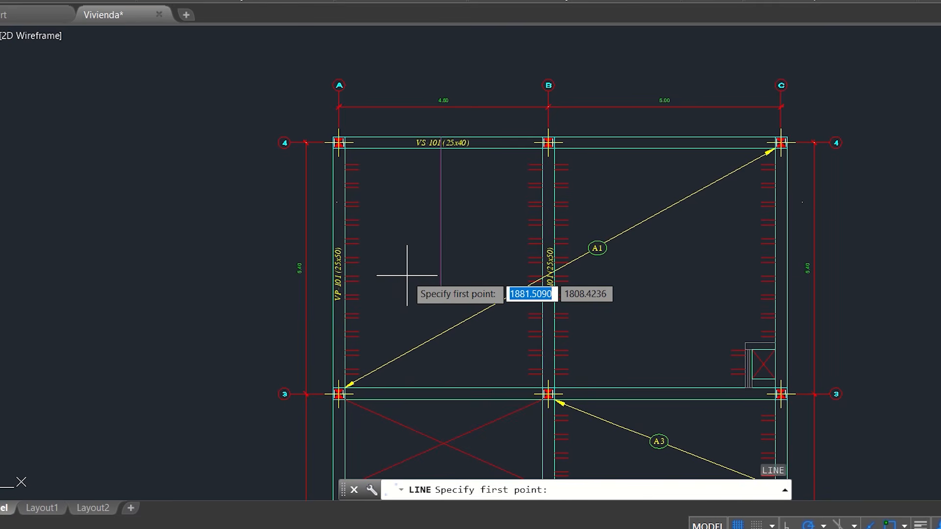
right_click(400, 323, "shift")
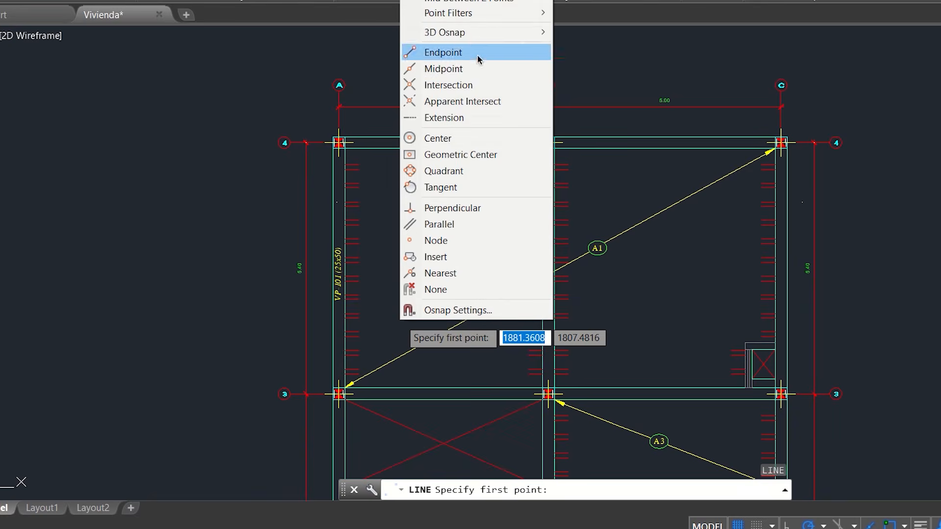
left_click(468, 1)
scroll(339, 395, "up", 4)
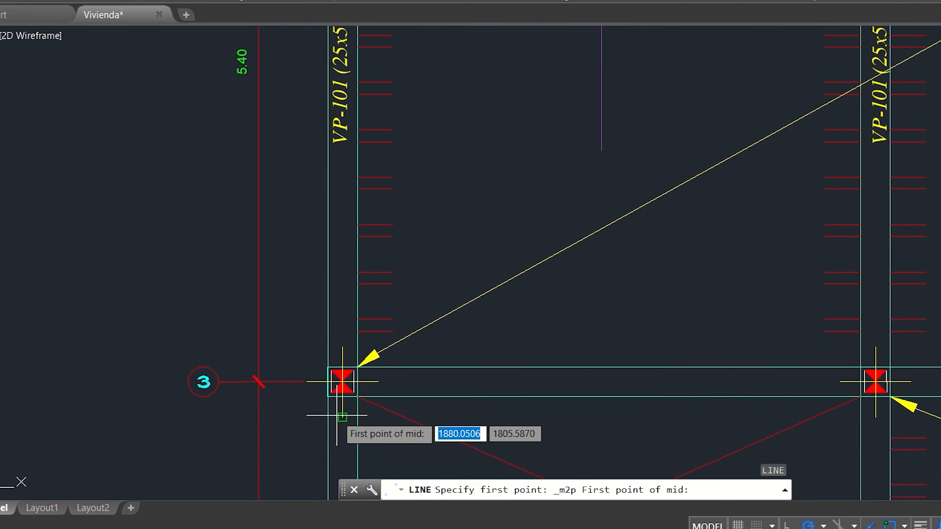
left_click(325, 381)
scroll(325, 382, "down", 4)
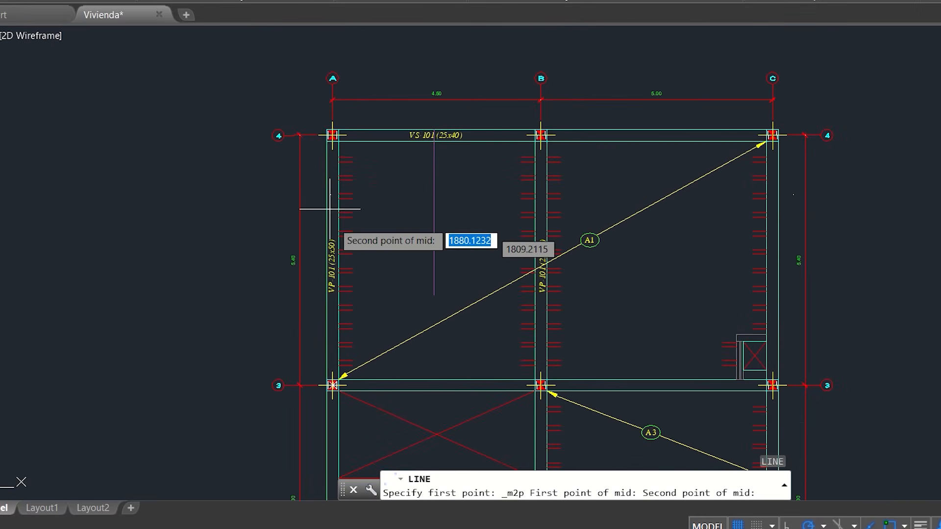
scroll(328, 133, "up", 4)
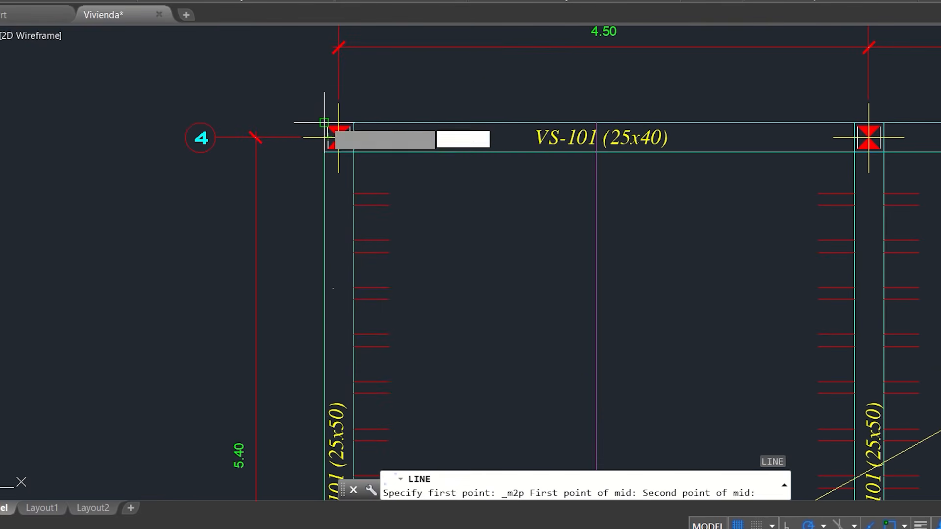
left_click(339, 136)
scroll(570, 301, "down", 4)
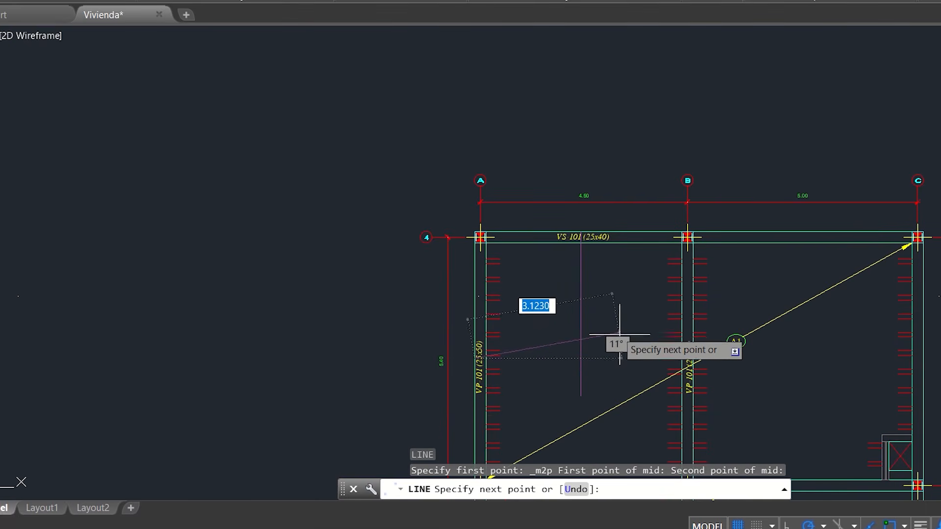
left_click(844, 353)
key("Escape")
Examine the hatched tributary-area plan of columns C-1 to C-4 located beyond the floor plan and the slab section.
left_click_drag(569, 292, 337, 238)
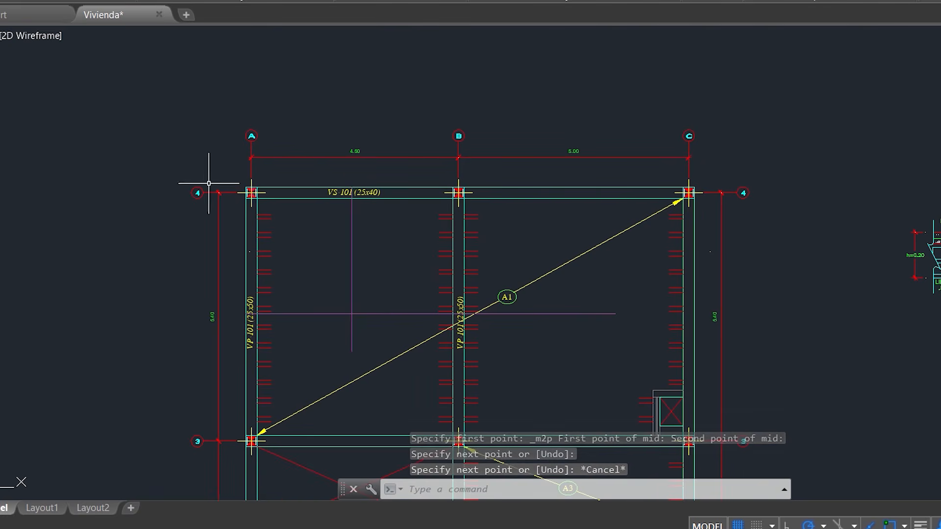
left_click_drag(264, 220, 102, 138)
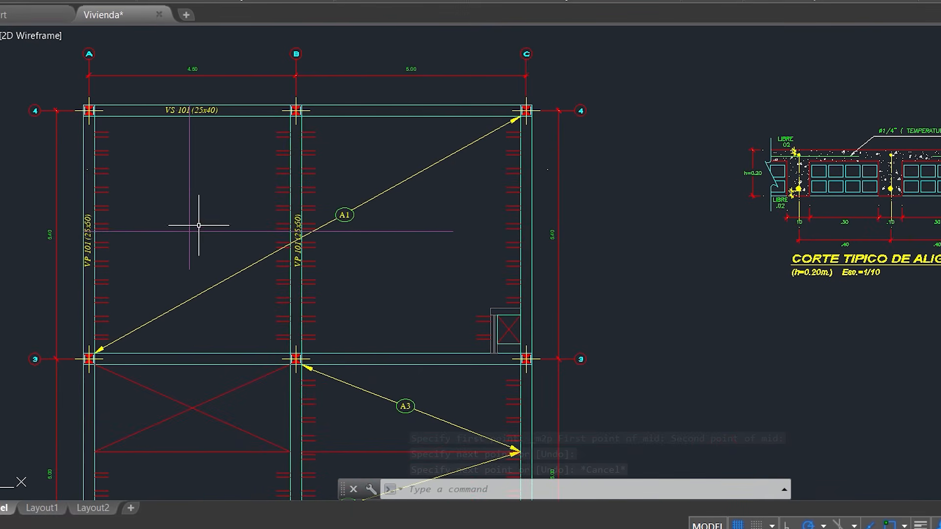
left_click_drag(163, 248, 163, 185)
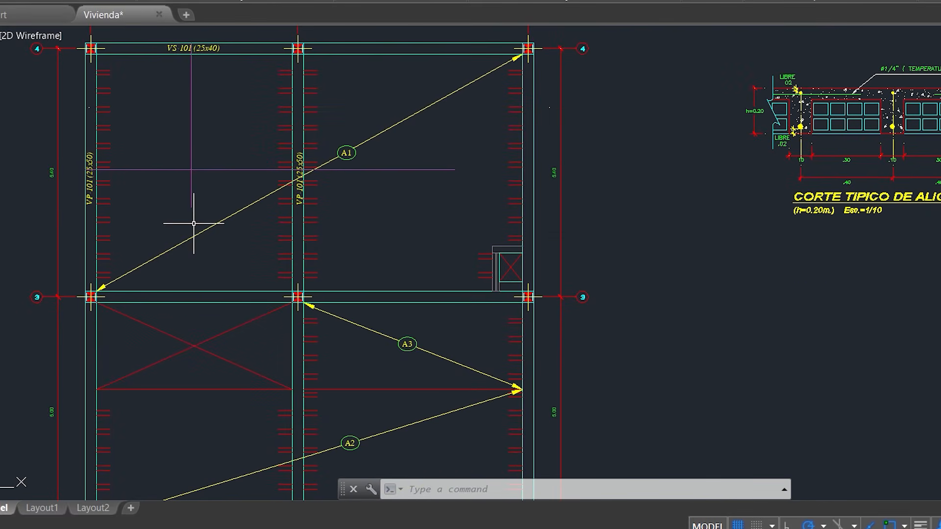
left_click_drag(304, 325, 268, 140)
left_click_drag(326, 341, 206, 357)
scroll(697, 315, "down", 4)
mouse_move(697, 315)
left_mouse_down()
mouse_move(465, 356)
mouse_move(354, 356)
left_mouse_up()
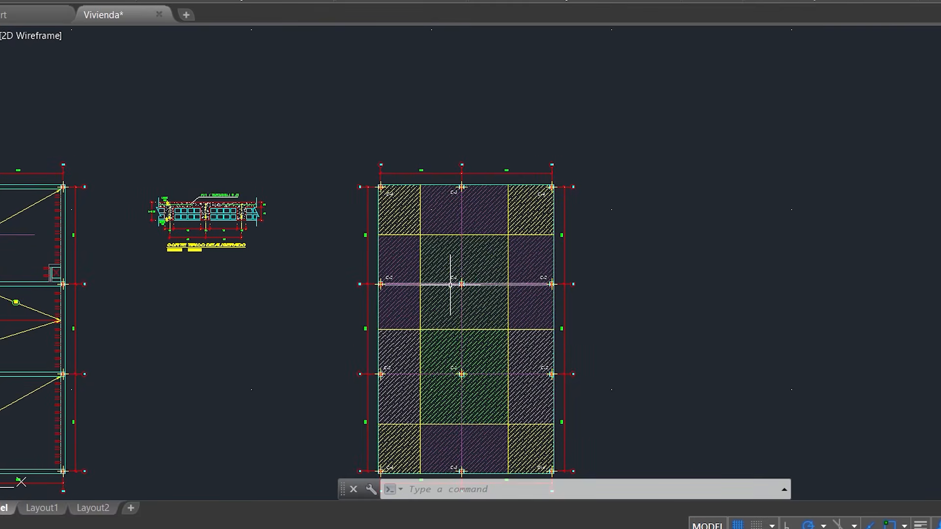
left_click_drag(451, 292, 483, 186)
left_click_drag(333, 162, 334, 186)
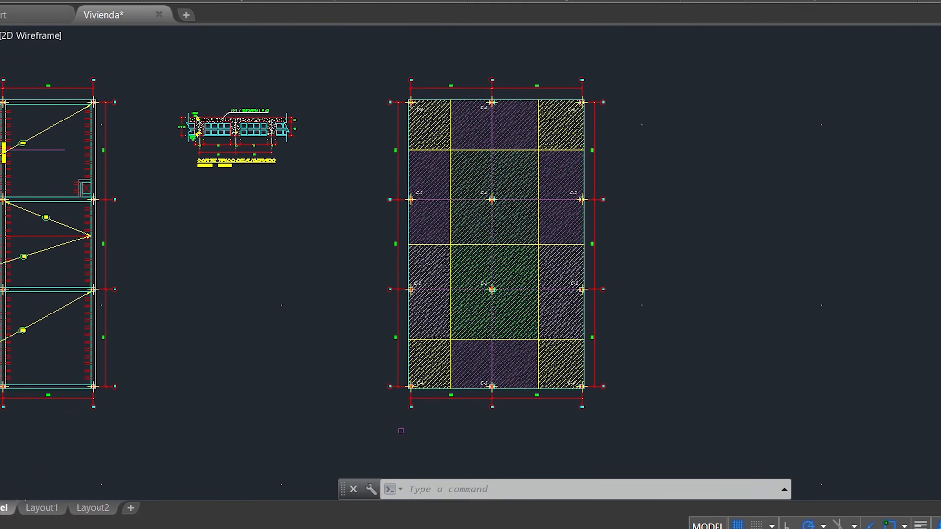
scroll(384, 156, "up", 2)
left_click_drag(335, 149, 305, 208)
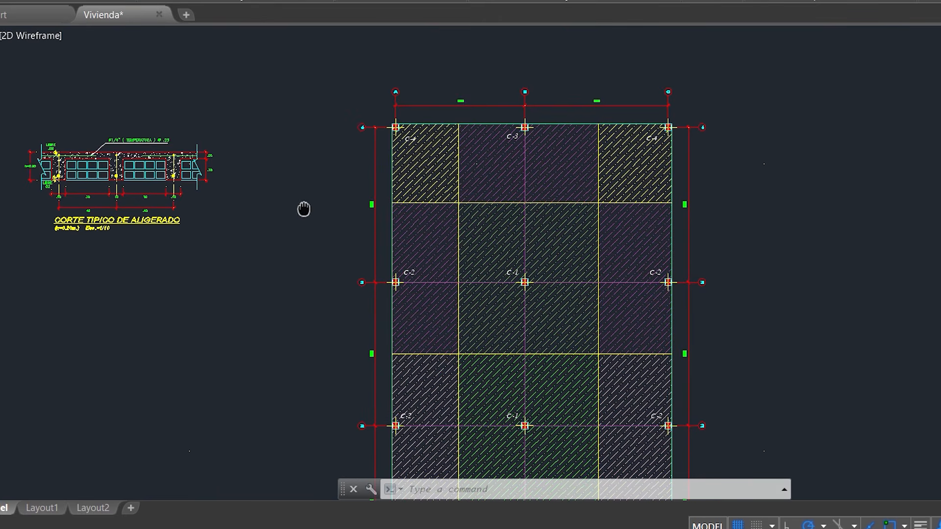
left_click(421, 143)
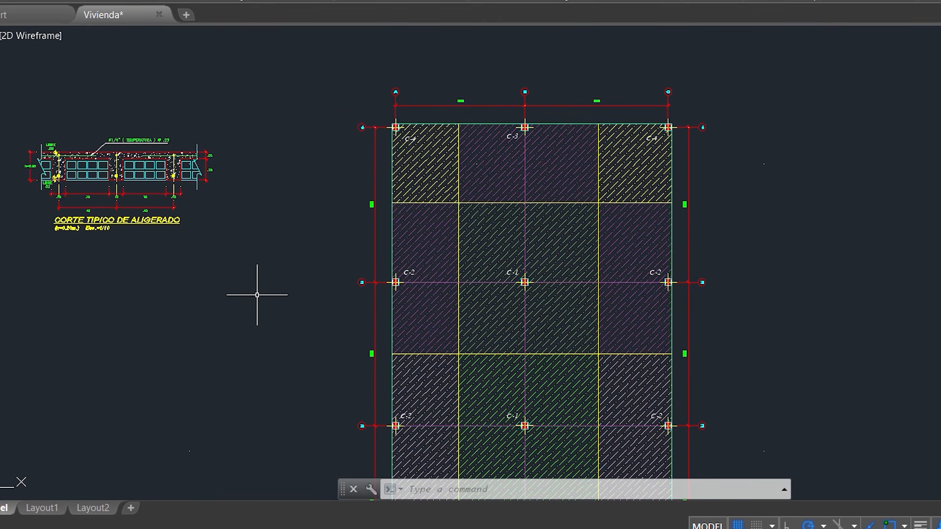
left_click_drag(326, 294, 344, 233)
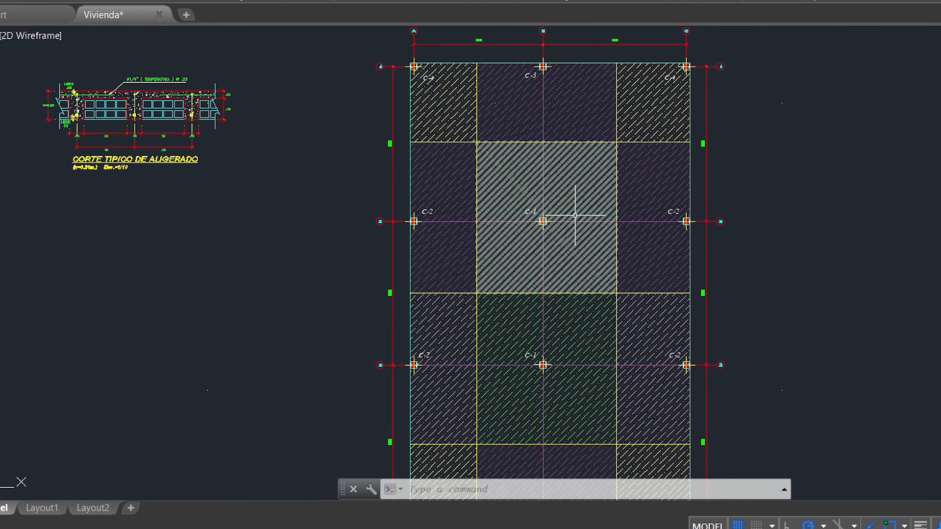
Check the area of the two C-1 tributary hatches, at B-3 and at B-2, in their object properties.
mouse_move(584, 199)
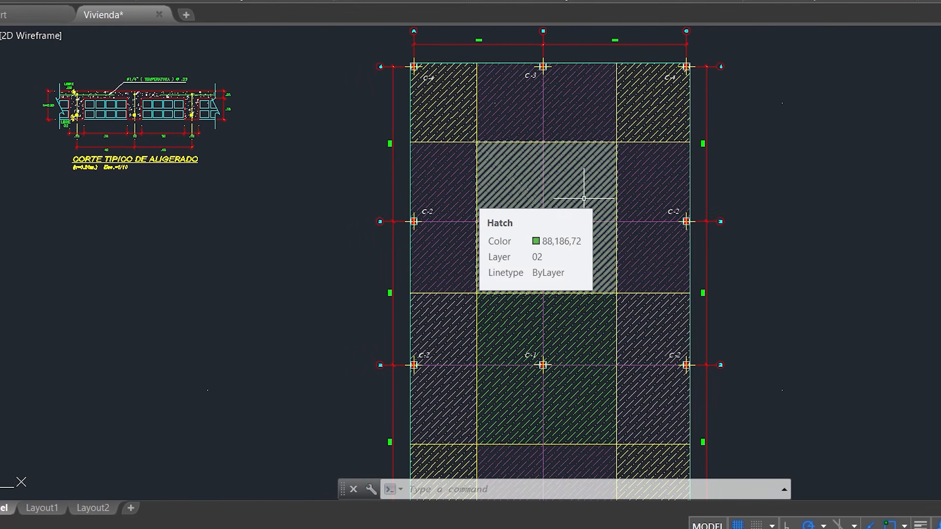
left_click(584, 198)
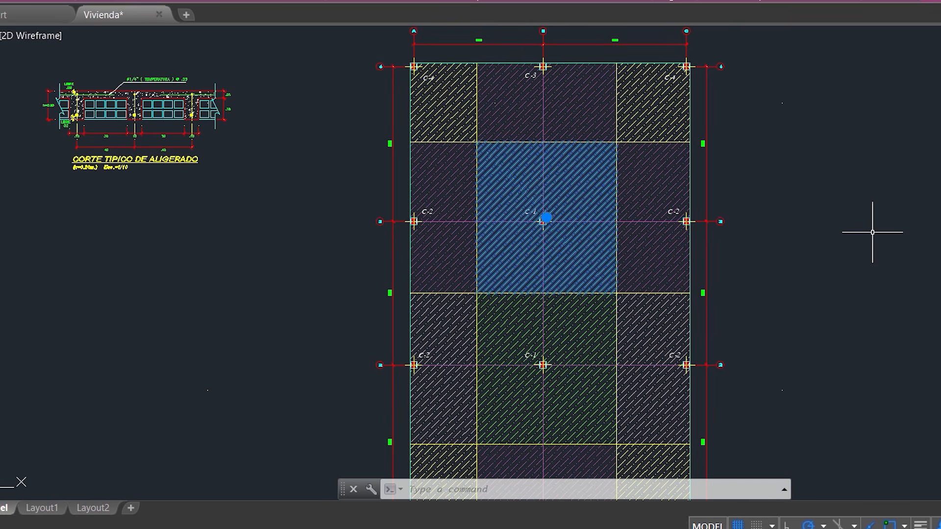
key("ctrl+1")
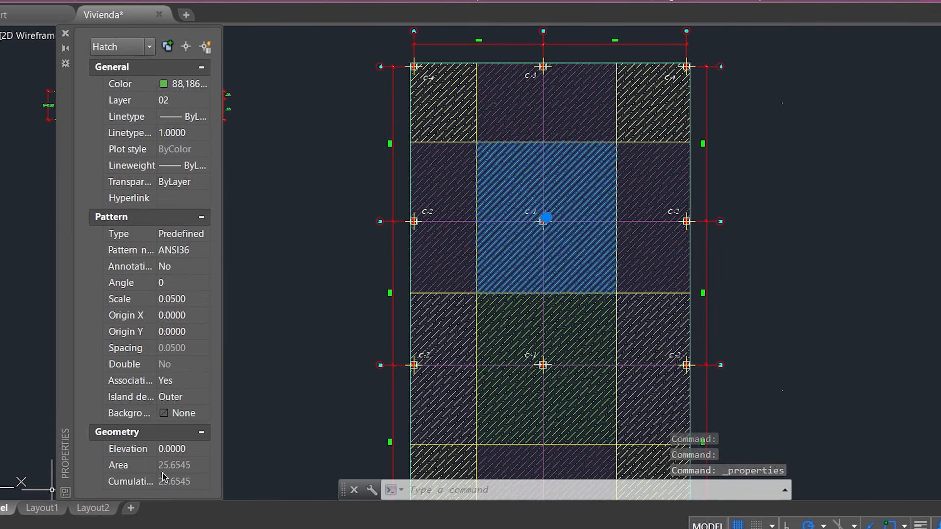
left_click(519, 351)
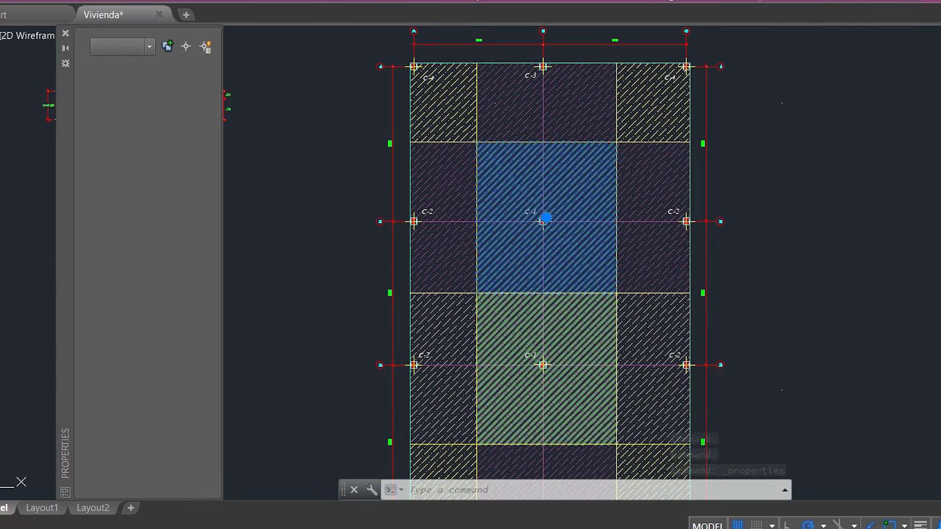
key("Escape")
left_click(601, 337)
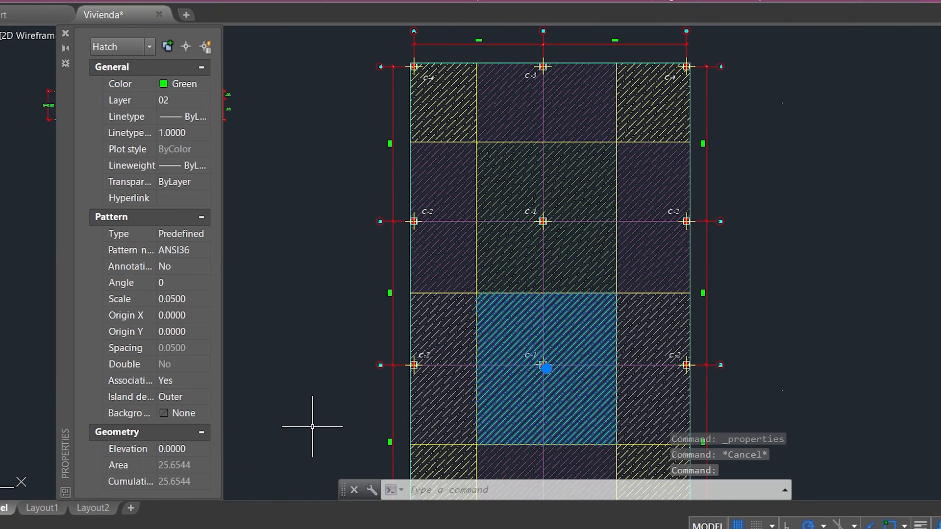
key("Escape")
Switch to the PREDIMENSIONAMIENTOS Excel workbook and set the first criterion's Área Trib to 25.65 m2 and N° pisos to 5.
scroll(296, 365, "down", 1)
scroll(342, 350, "down", 3)
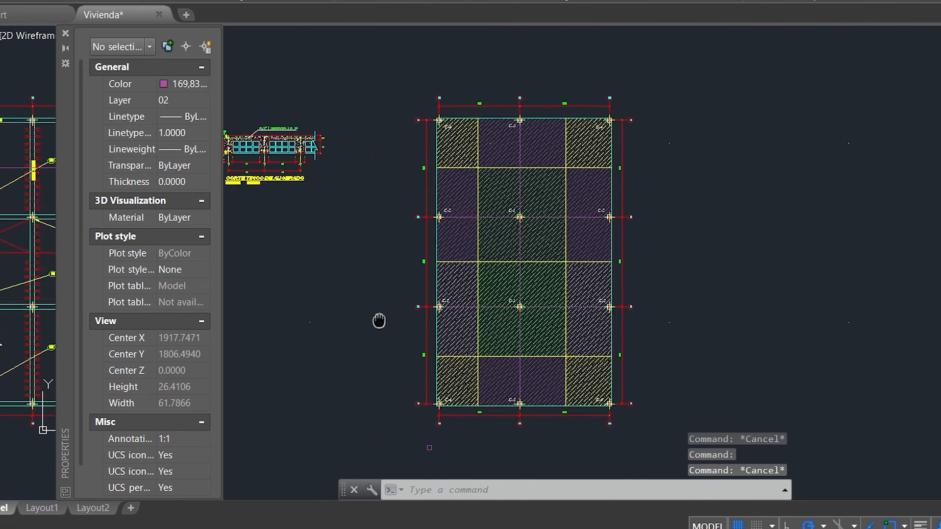
scroll(392, 326, "up", 5)
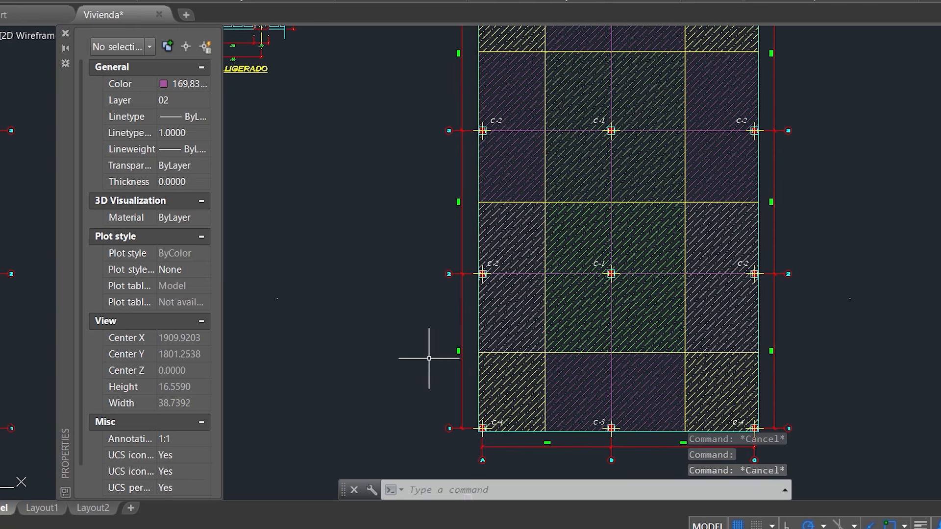
mouse_move(549, 526)
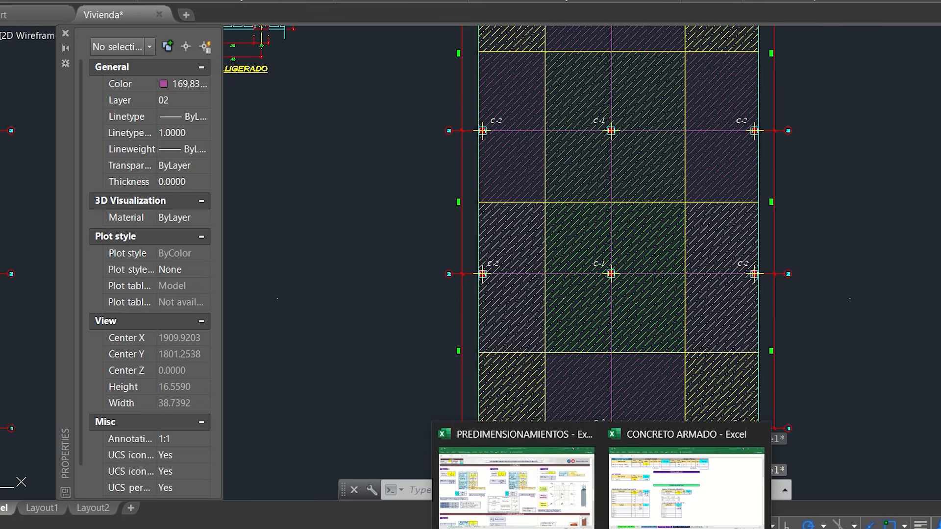
left_click(496, 512)
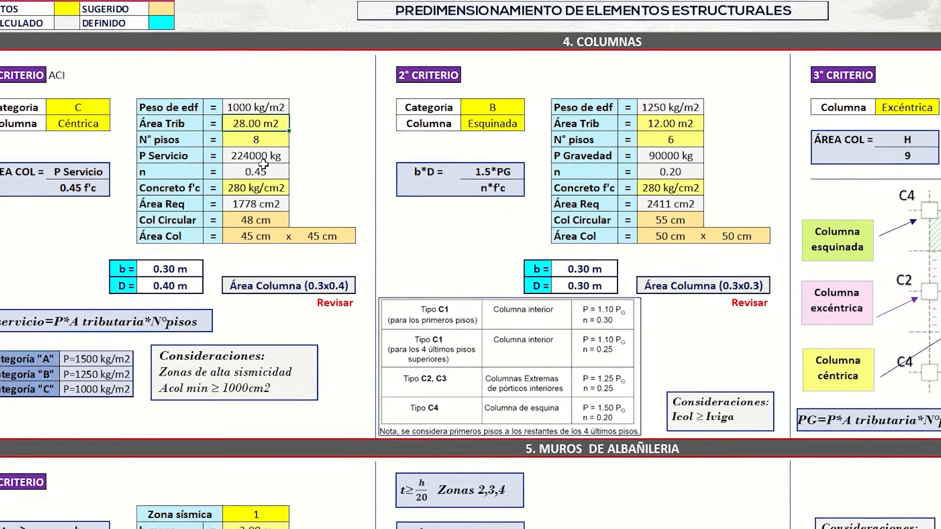
type("25.65")
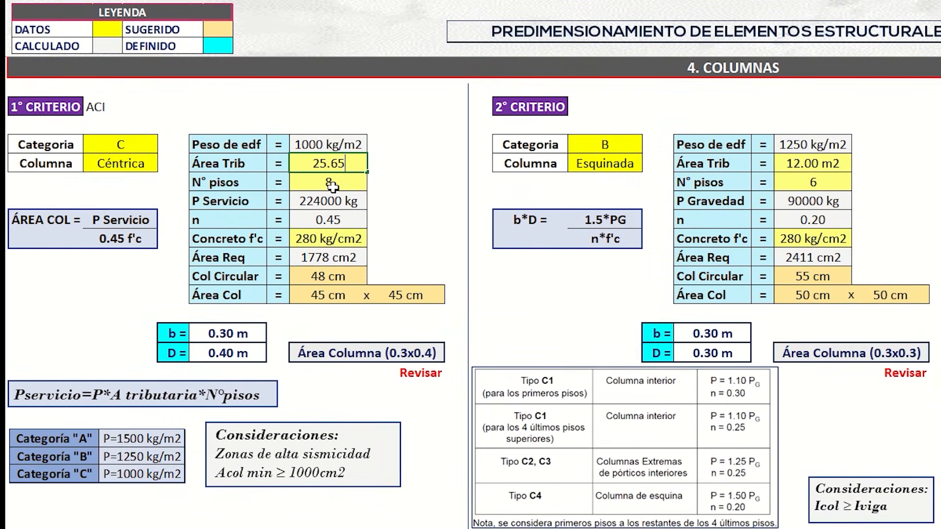
key("Return")
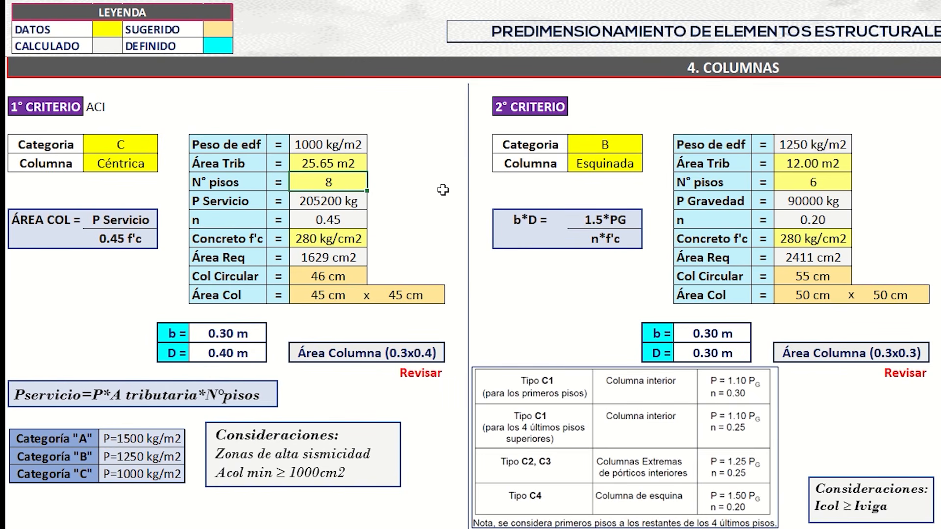
type("5")
key("Return")
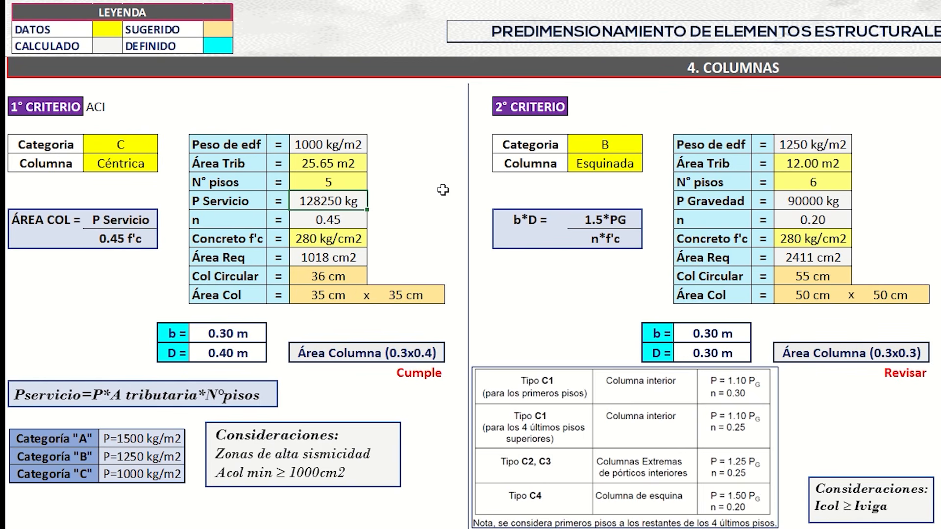
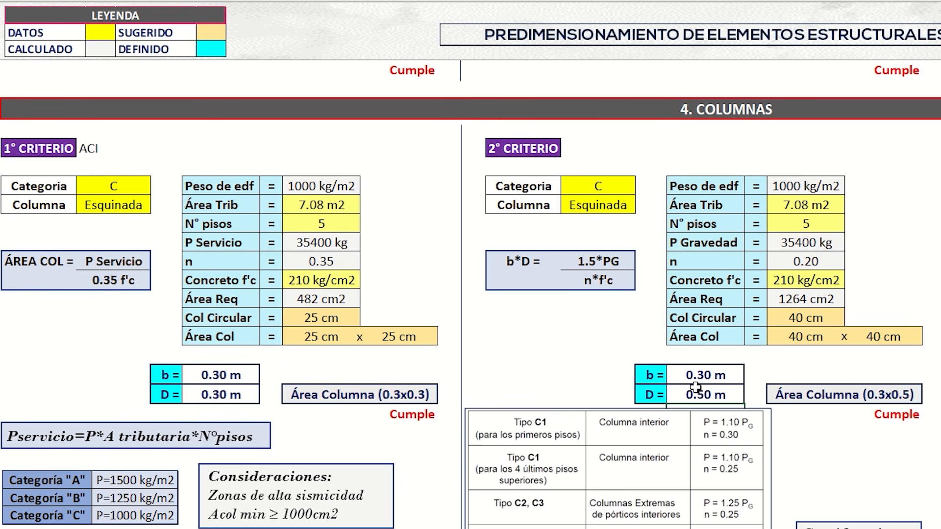
left_click(222, 378)
type("0")
key("Escape")
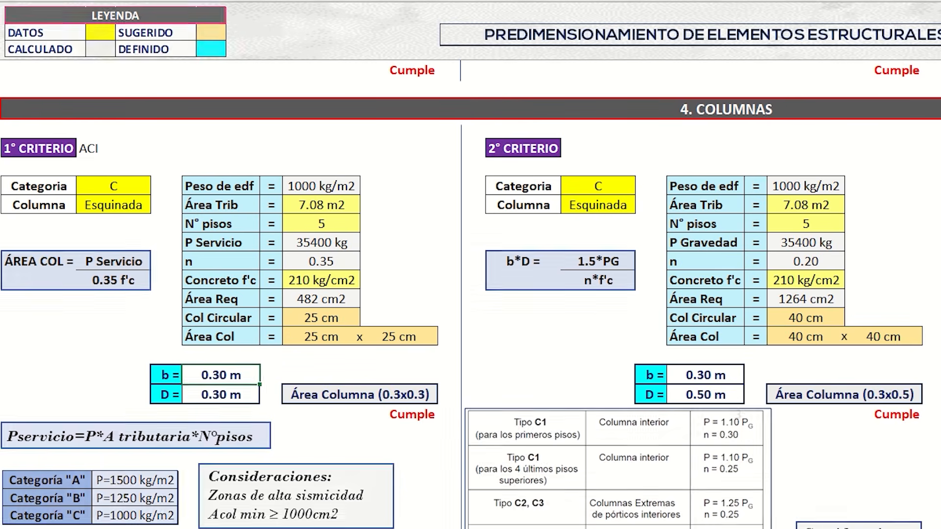
In the beam-column verification sheet, set column C-4 in the V-101 row of Dirección X to b 30 cm and D 50 cm.
key("ctrl+Page_Down")
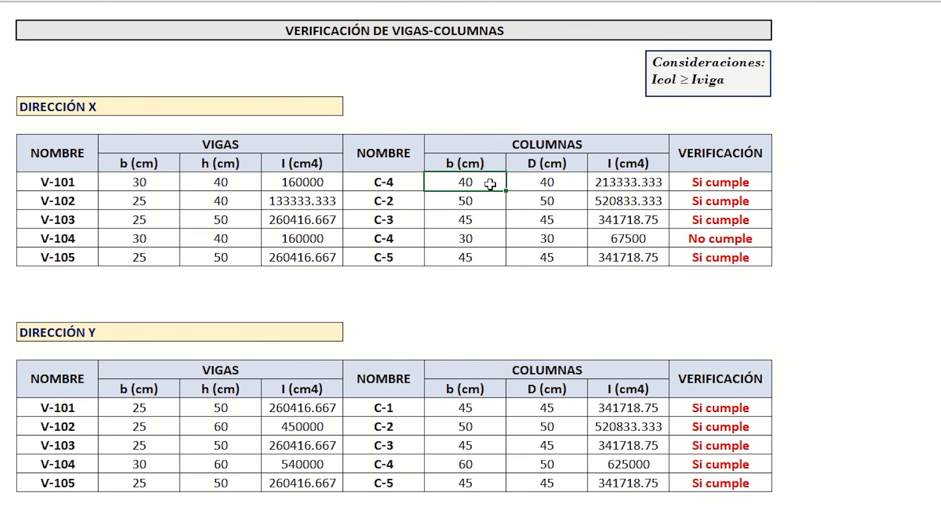
type("30")
key("Right")
type("50")
key("Return")
left_click(757, 318)
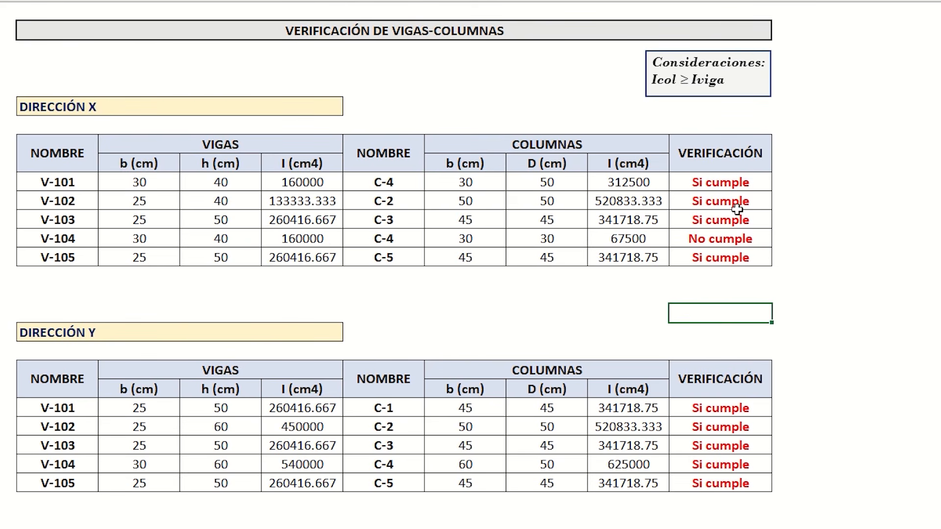
left_click(739, 182)
left_click(649, 182)
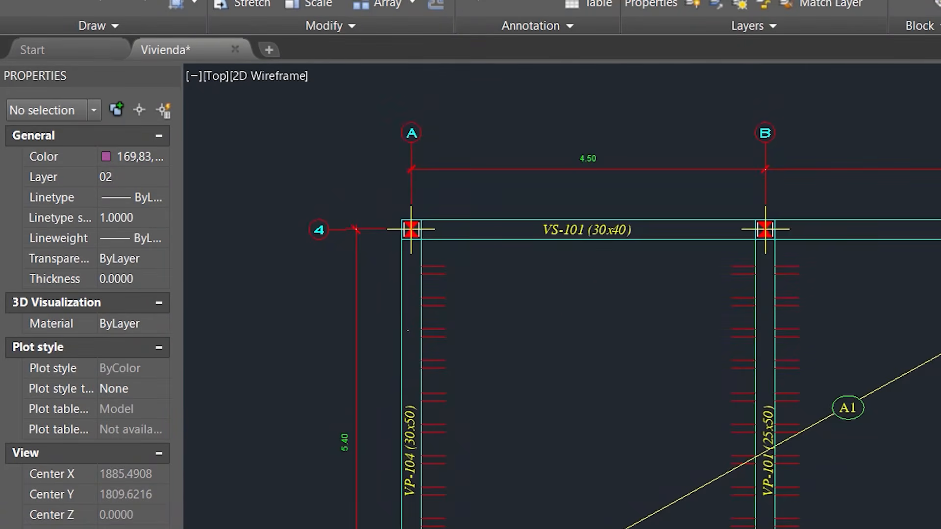
Switch to the AutoCAD drawing and examine the C-4 corner columns on axis 4 of the tributary-area plan.
scroll(940, 402, "down", 4)
mouse_move(940, 416)
left_mouse_down()
mouse_move(420, 415)
mouse_move(365, 401)
left_mouse_up()
left_click_drag(609, 431, 304, 429)
scroll(940, 382, "up", 3)
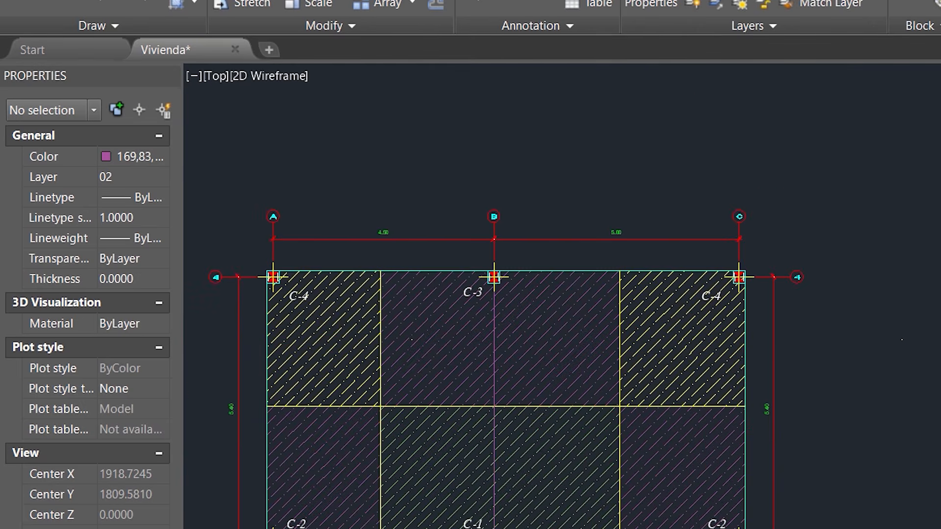
scroll(804, 382, "up", 2)
scroll(814, 360, "down", 4)
scroll(498, 338, "up", 2)
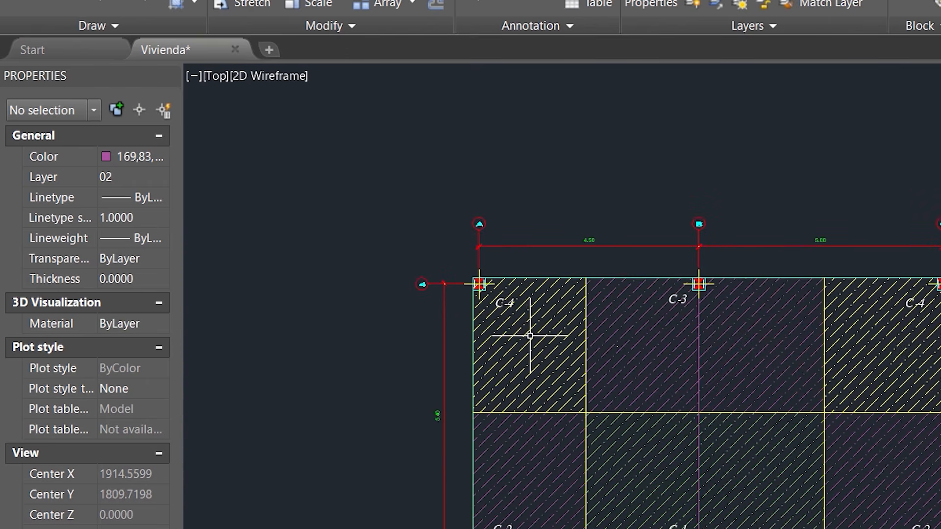
left_click_drag(617, 347, 532, 304)
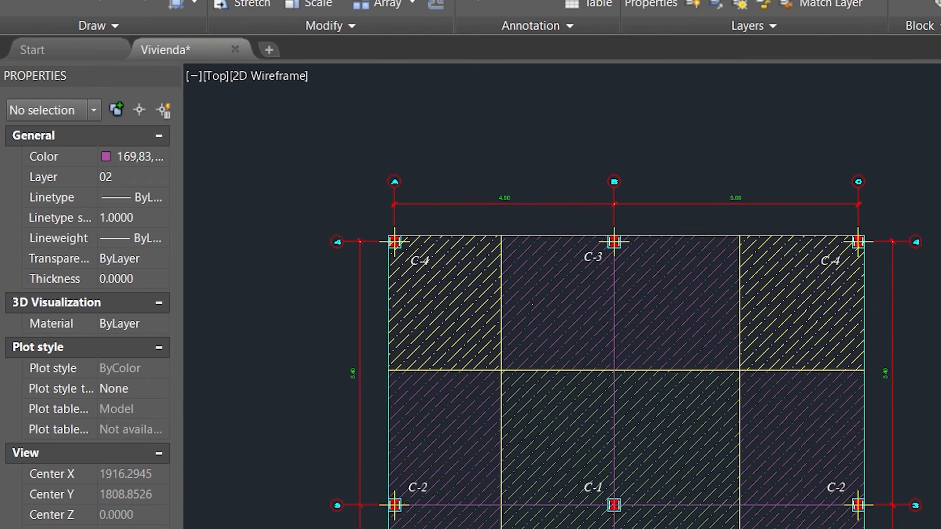
scroll(872, 265, "up", 5)
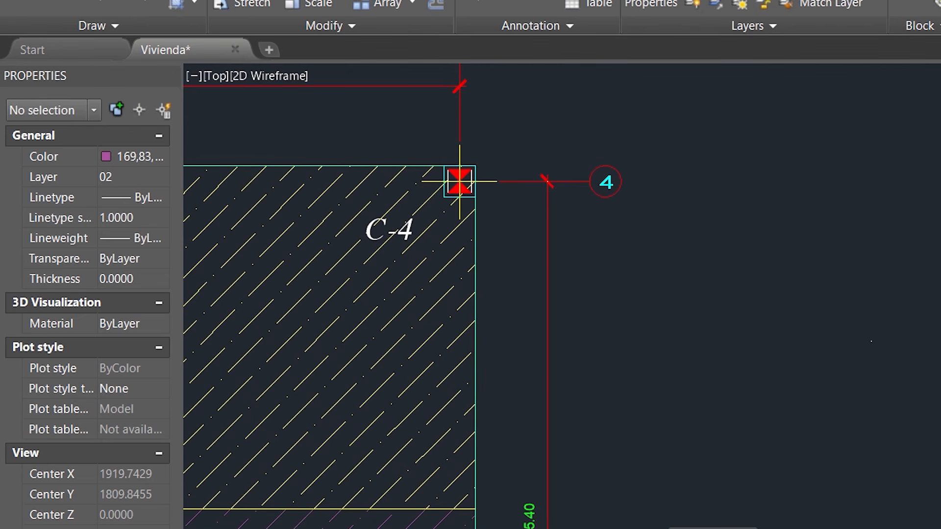
Dimension the width and the depth of the rectangular column in the upper corner detail beside the tributary-area plan.
left_click(824, 206)
left_click(802, 175)
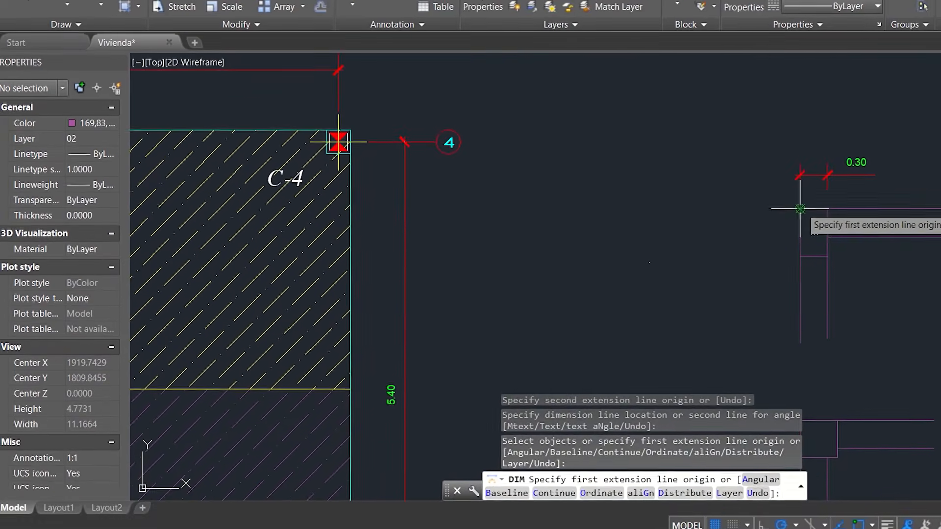
left_click(800, 209)
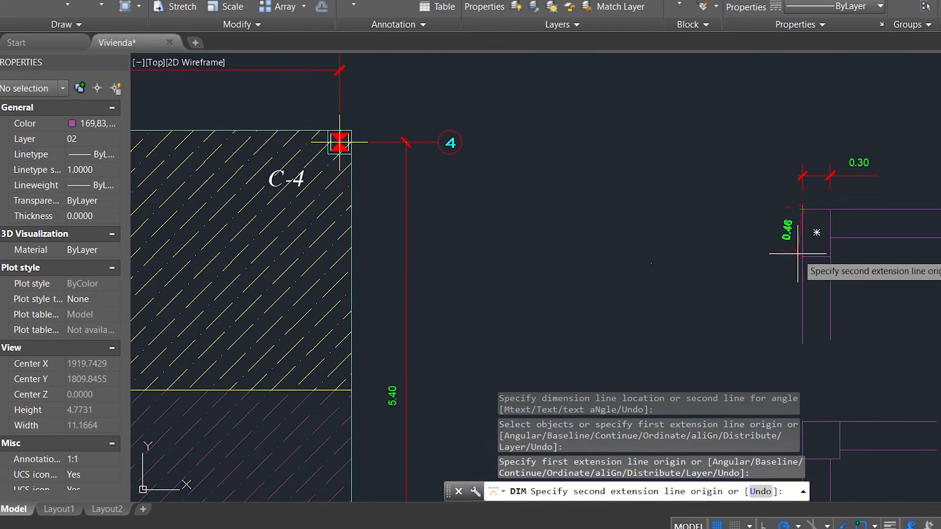
left_click(799, 256)
left_click(769, 249)
key("Escape")
Dimension the width and the depth of the square column in the lower corner detail.
left_click_drag(854, 389, 788, 275)
scroll(775, 303, "up", 2)
key("space")
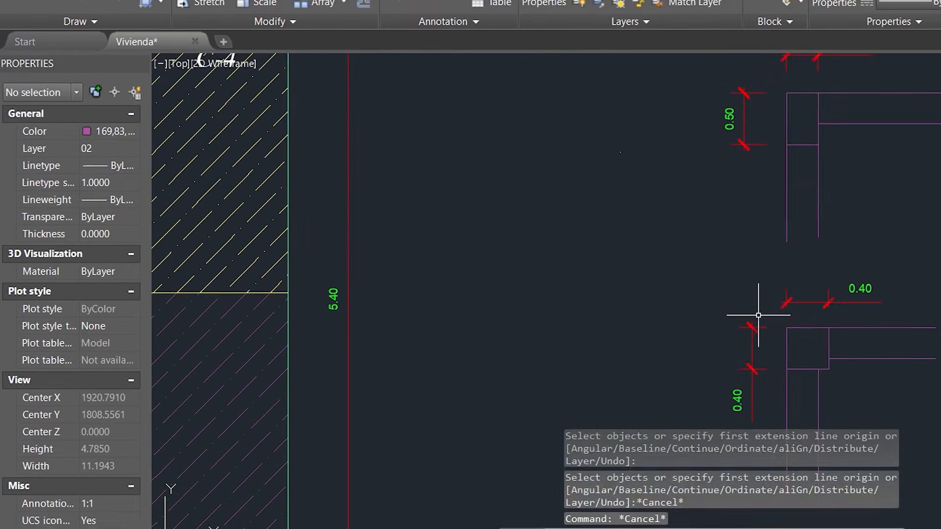
key("Escape")
key("Escape")
Compare the two dimensioned corner-column details with the C-4 columns of the tributary-area plan.
scroll(832, 349, "down", 2)
scroll(869, 393, "down", 2)
left_click_drag(869, 395, 887, 385)
scroll(888, 335, "up", 2)
left_click_drag(888, 342, 901, 324)
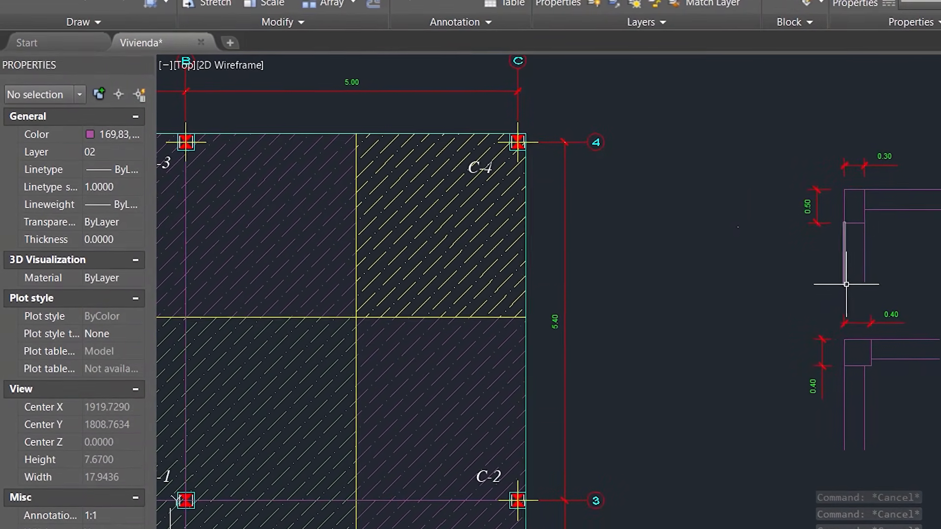
left_click_drag(777, 325, 930, 344)
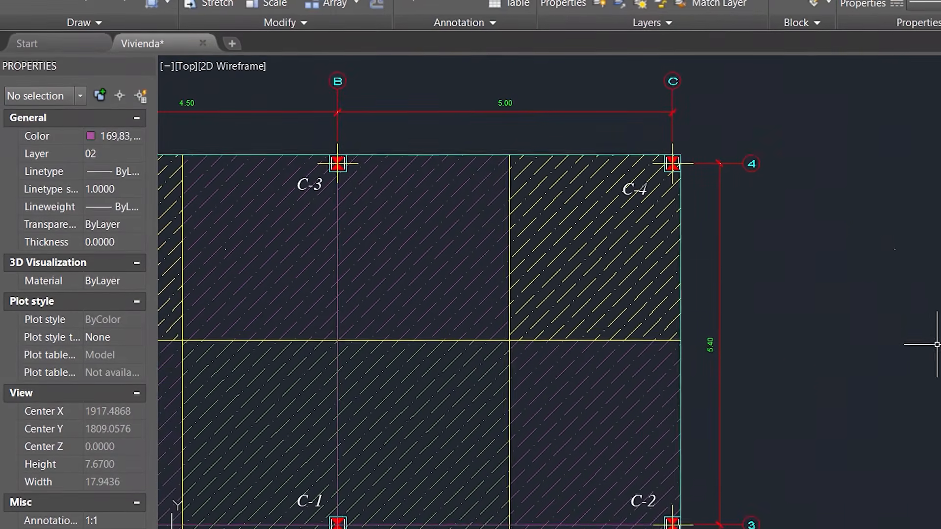
scroll(918, 343, "down", 3)
scroll(936, 289, "up", 3)
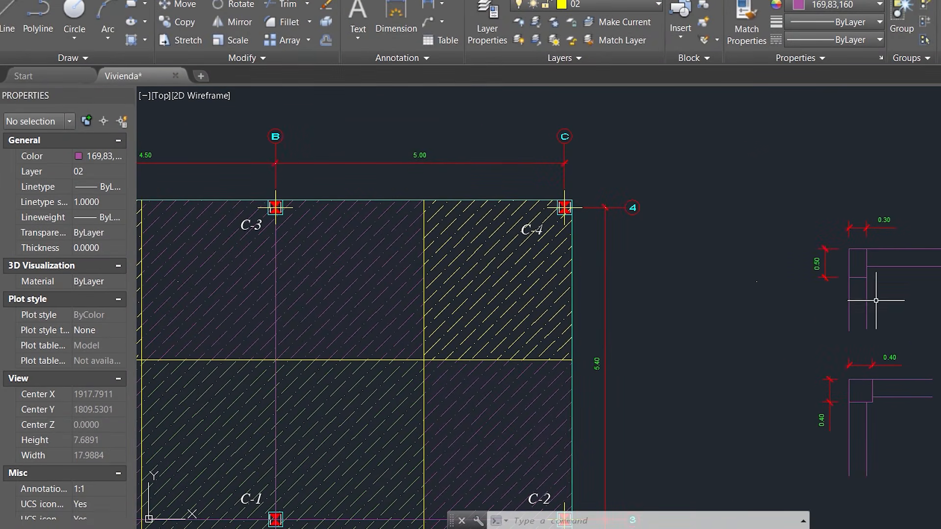
scroll(930, 258, "up", 2)
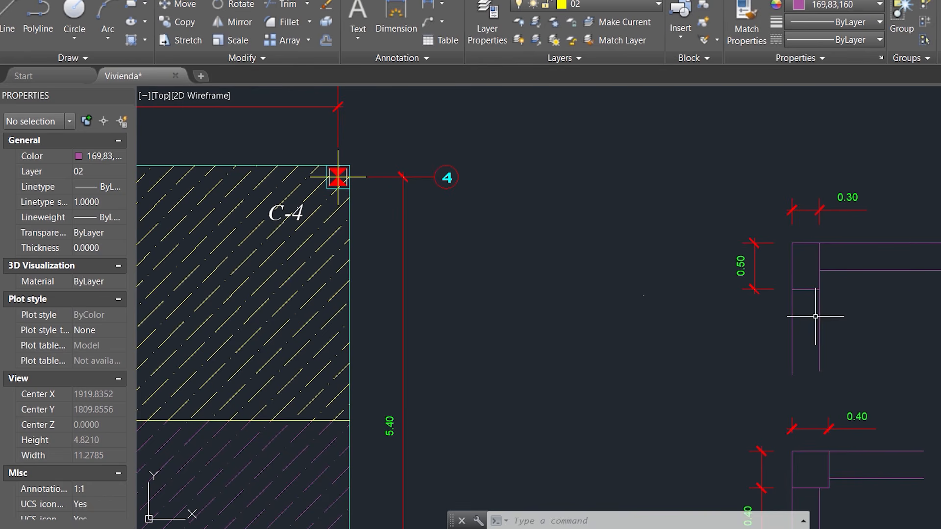
left_click_drag(824, 353, 769, 262)
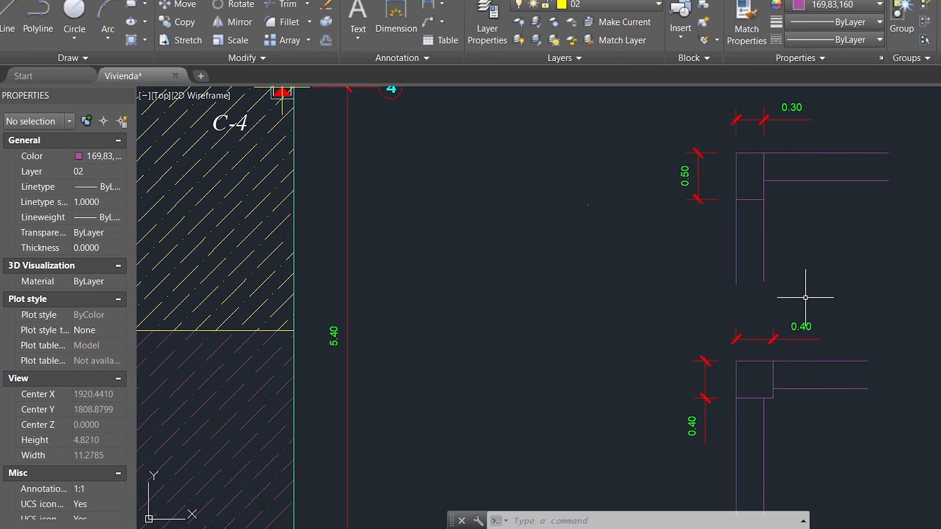
left_click_drag(793, 285, 744, 151)
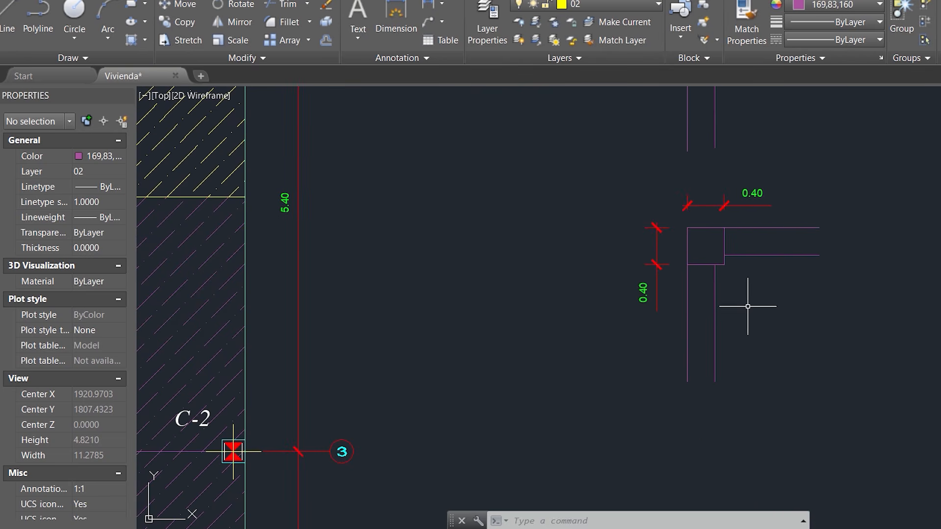
scroll(724, 326, "down", 2)
scroll(725, 328, "down", 4)
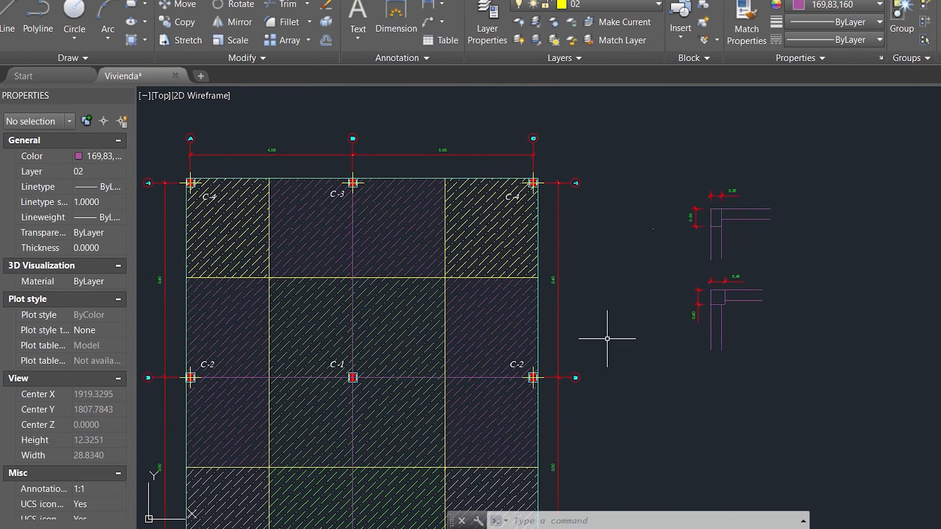
Switch to the PREDIMENSIONAMIENTOS workbook and review the beam-column verification and the second criterion of the COLUMNAS section.
mouse_move(590, 528)
left_click(509, 505)
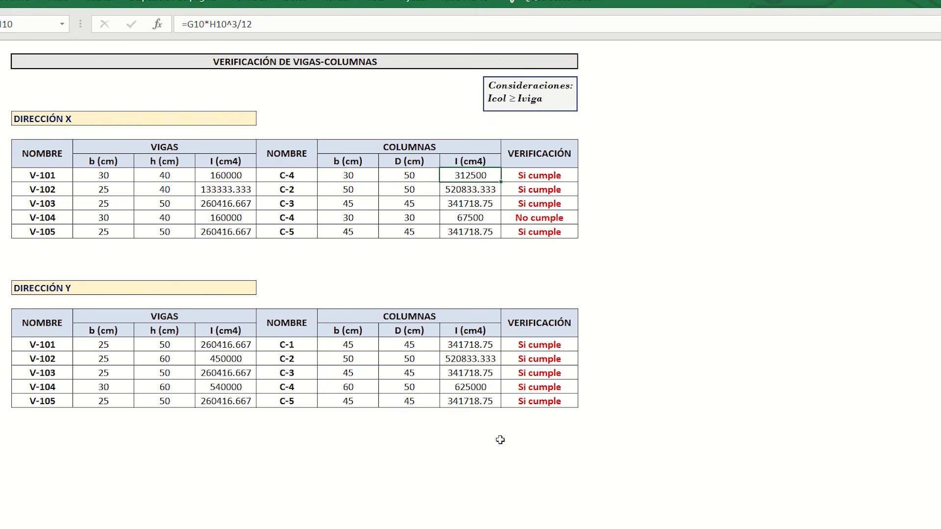
left_click(529, 93)
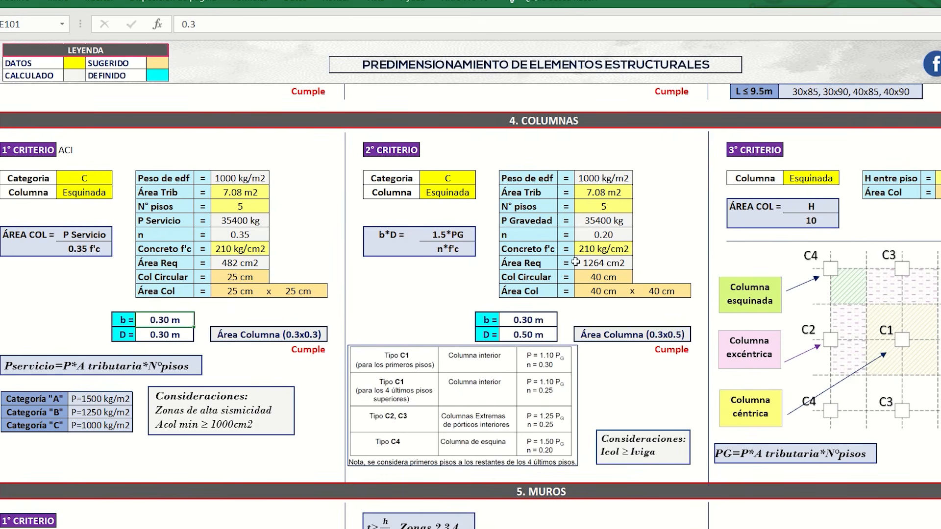
left_click(617, 177)
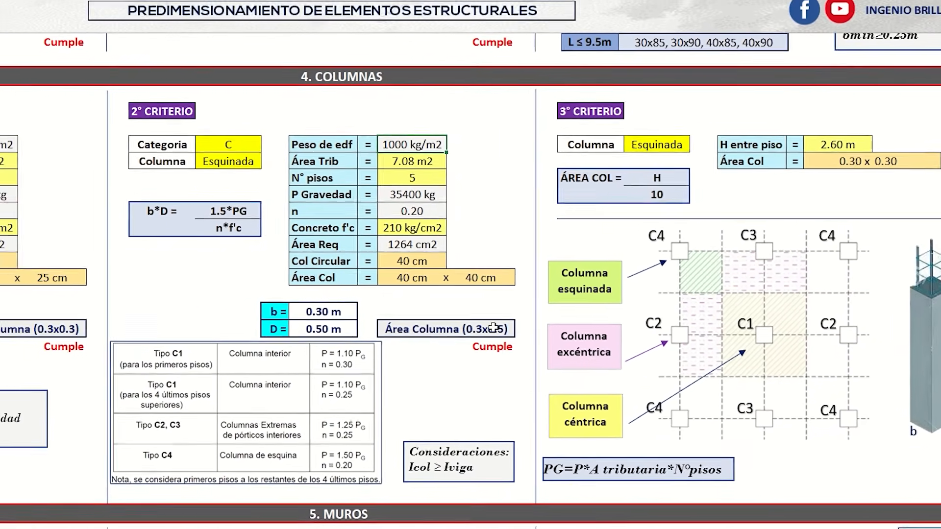
left_click(454, 398)
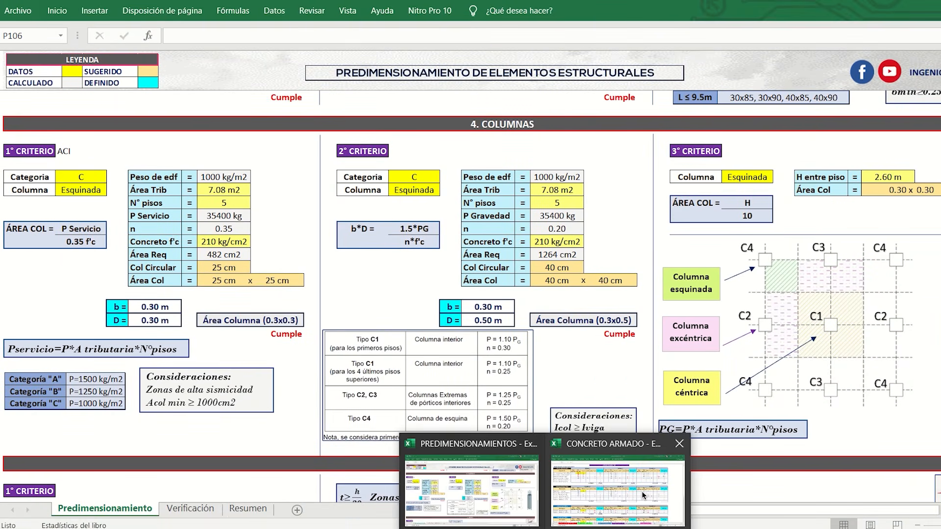
Switch to the CONCRETO ARMADO workbook and review the dead, live and ultimate load tables of the MET CARGAS LOSA ALG sheet.
left_click(642, 491)
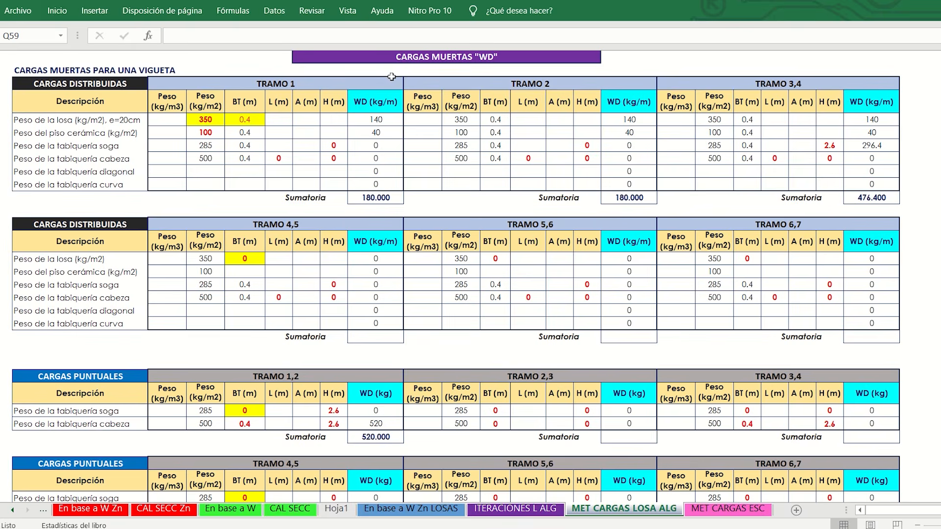
scroll(495, 88, "down", 8)
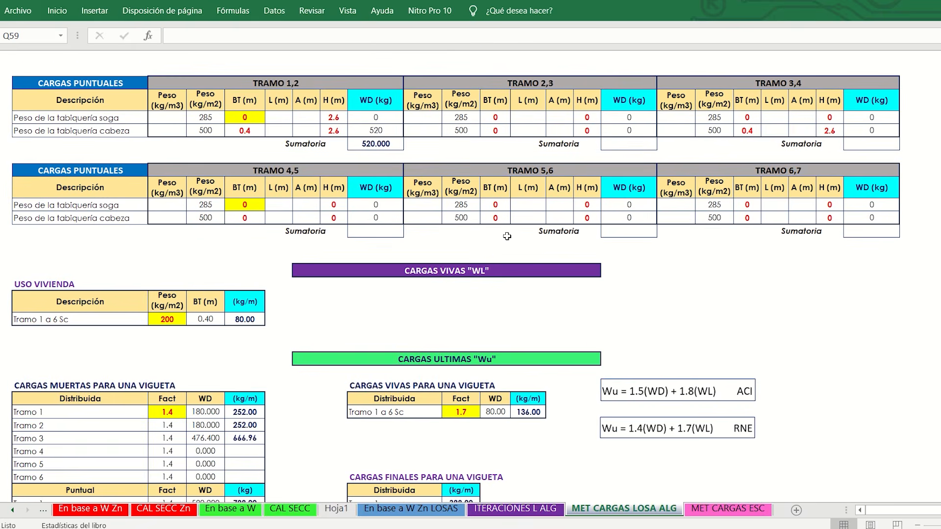
scroll(438, 277, "down", 2)
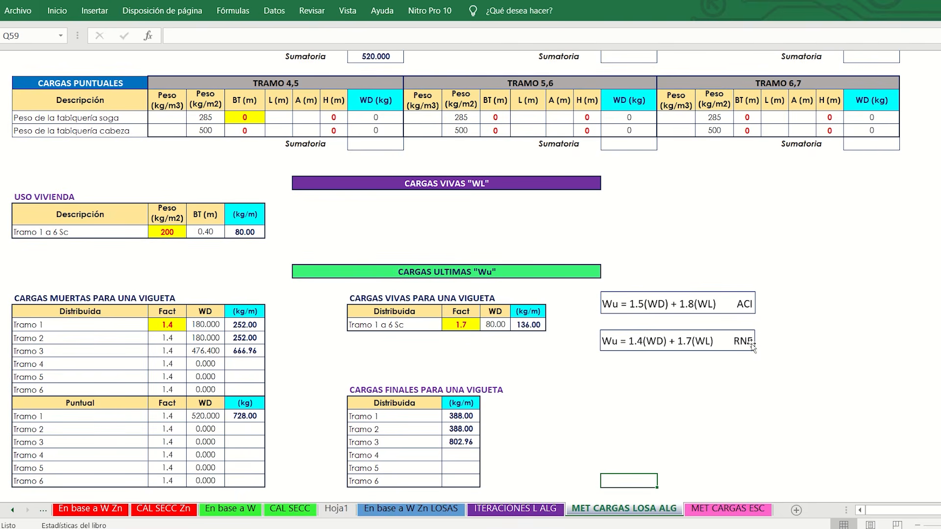
left_click(701, 509)
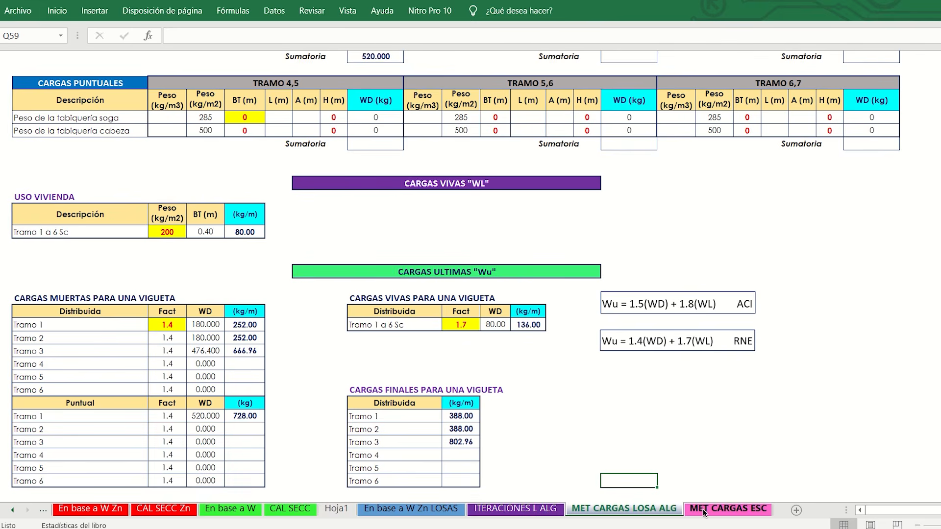
scroll(608, 389, "up", 1)
scroll(504, 234, "down", 1)
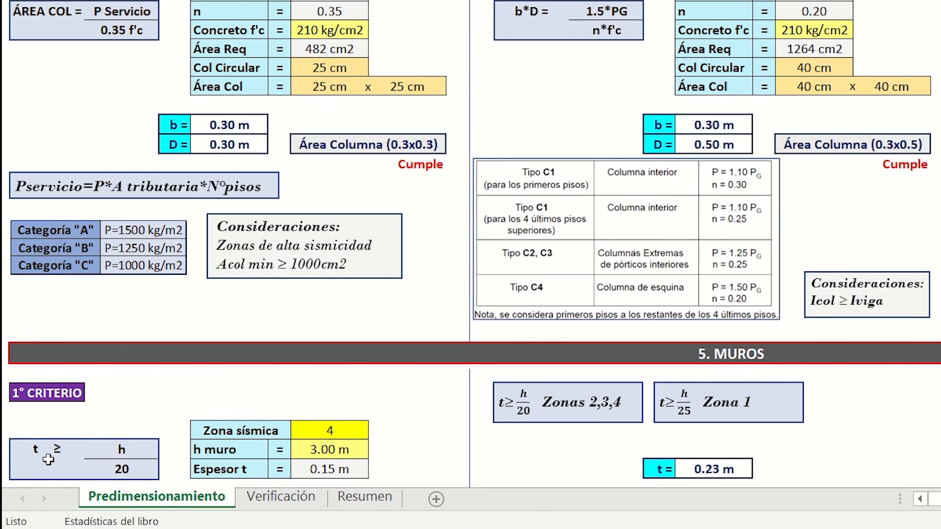
In the MUROS section of the Predimensionamiento sheet, set Zona sísmica to 1 and h muro to 2.60 m.
left_click(134, 455)
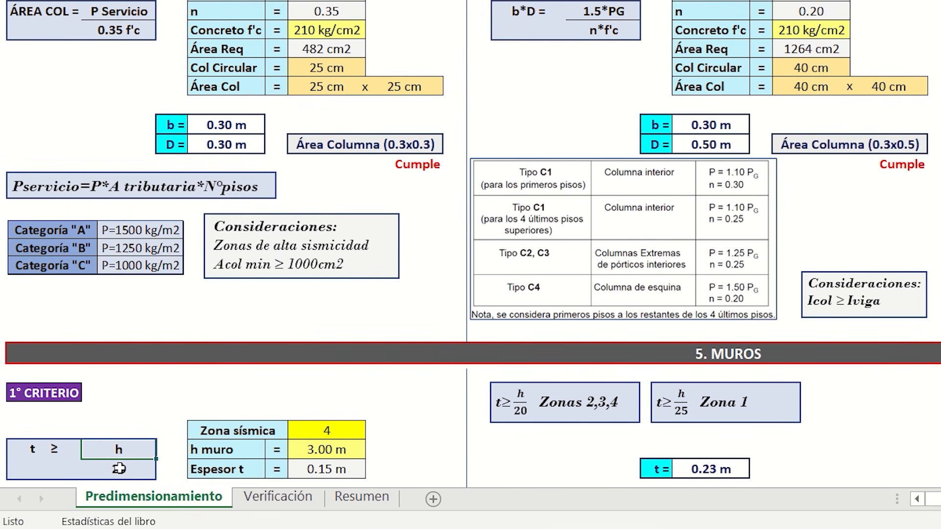
left_click(119, 468)
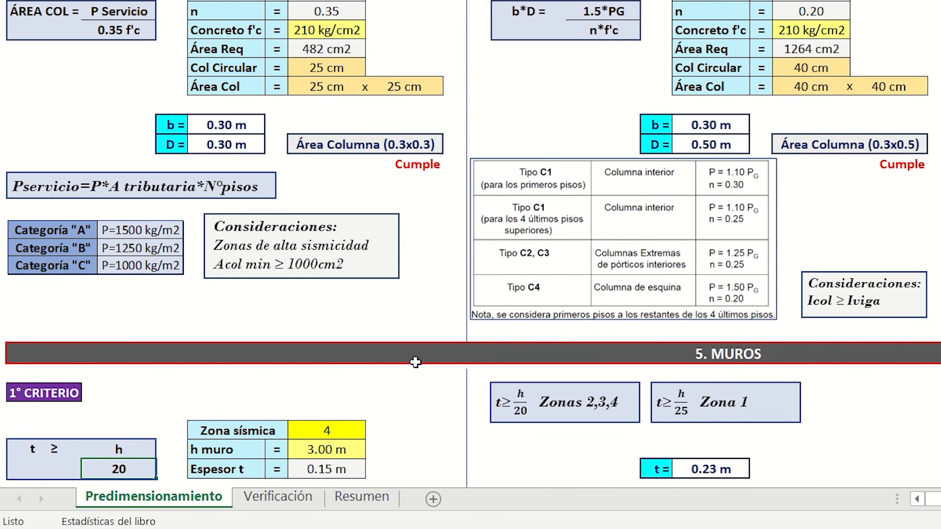
left_click(591, 446)
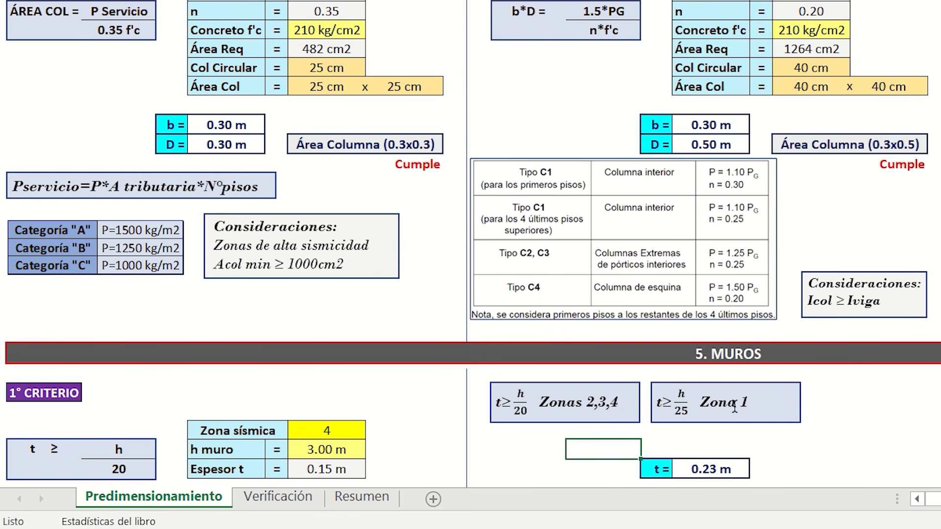
left_click(338, 432)
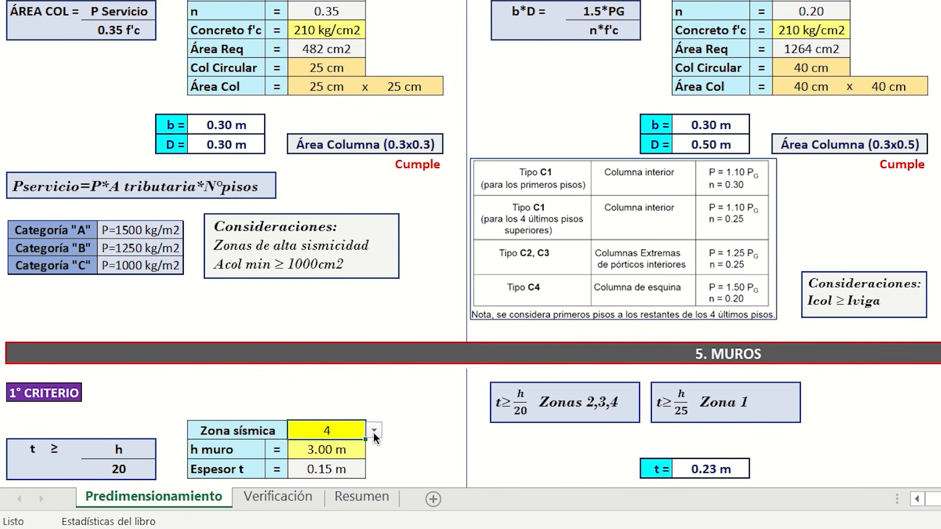
left_click(374, 433)
left_click(343, 446)
left_click(343, 447)
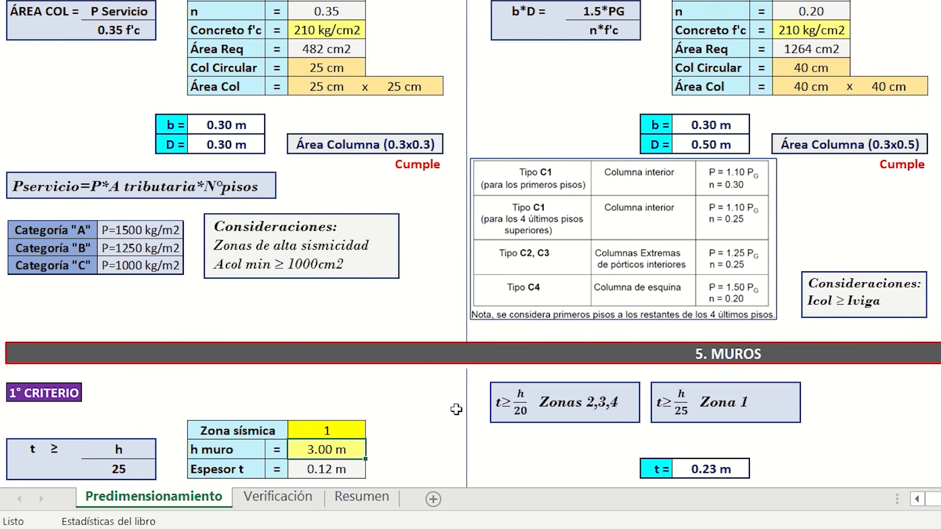
type("2.6")
key("Return")
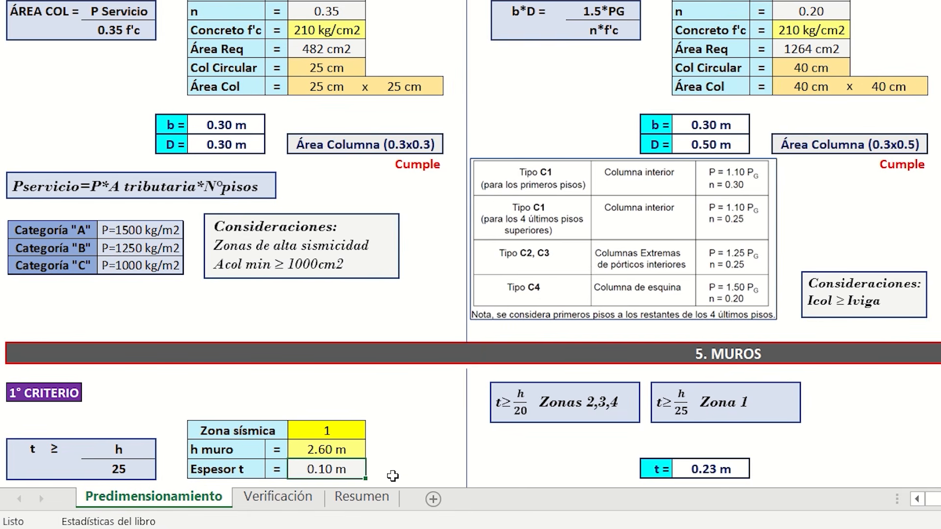
Set the defined wall thickness t in the MUROS section to 0.13 m.
left_click(708, 467)
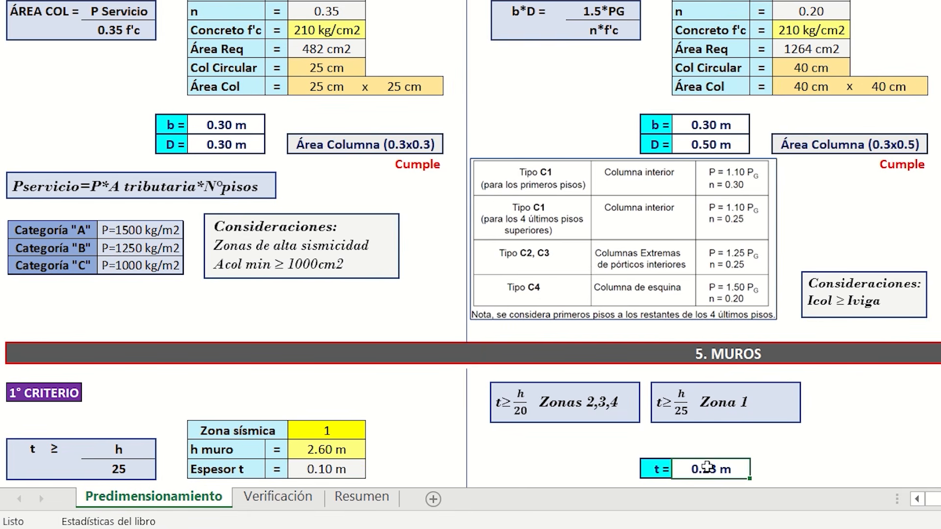
type("0.13")
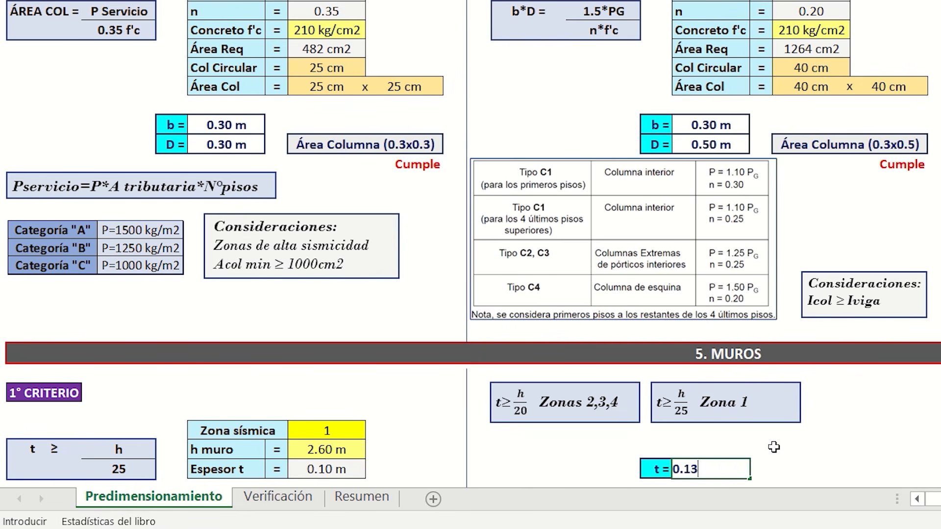
key("Return")
left_click(866, 416)
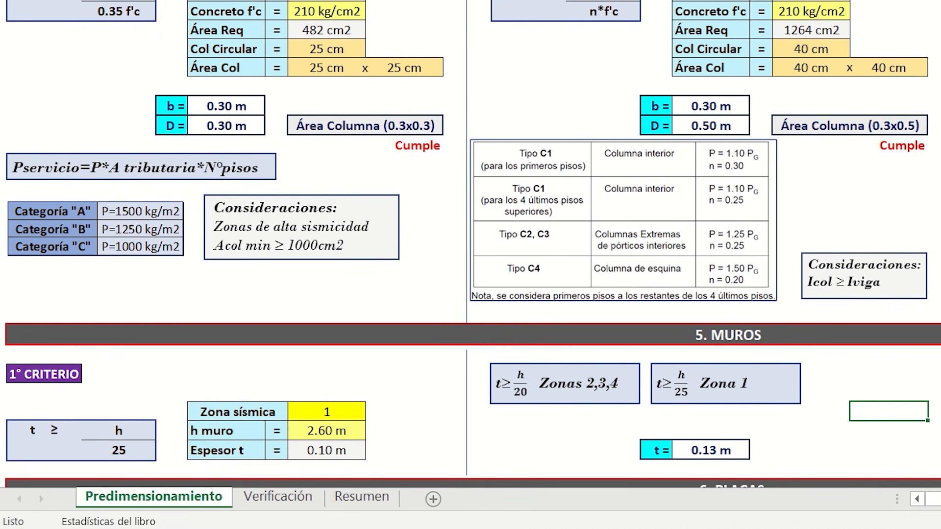
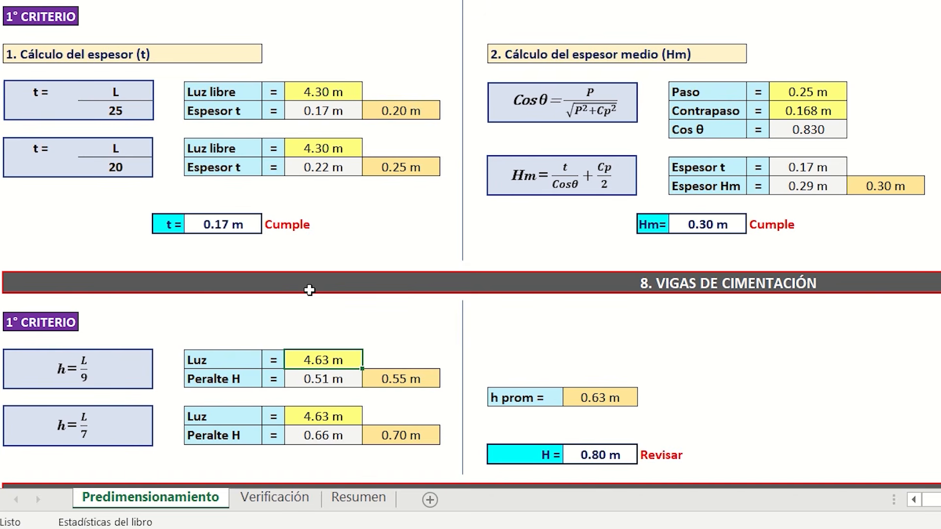
Set the Luz of both the L/9 and L/7 formulas in the VIGAS DE CIMENTACIÓN section to 4.00 m.
type("4")
key("Return")
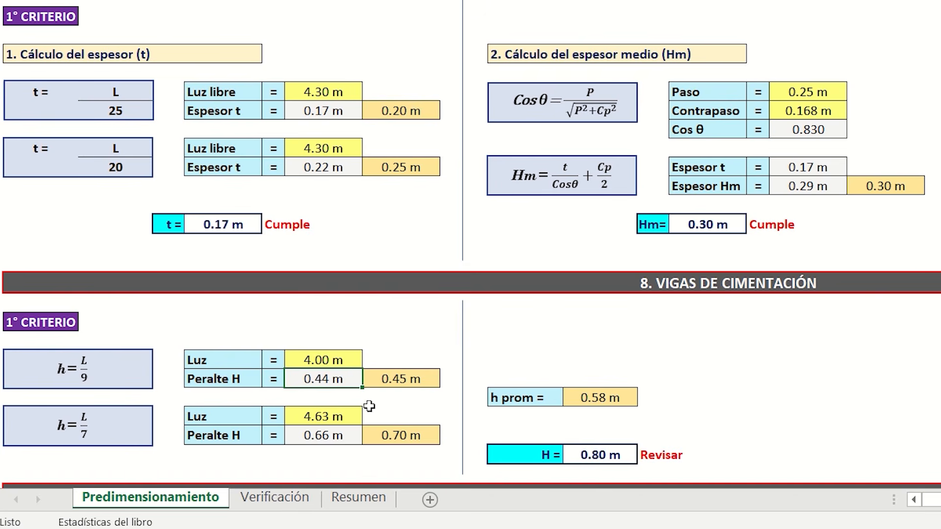
left_click(343, 414)
type("4")
key("Return")
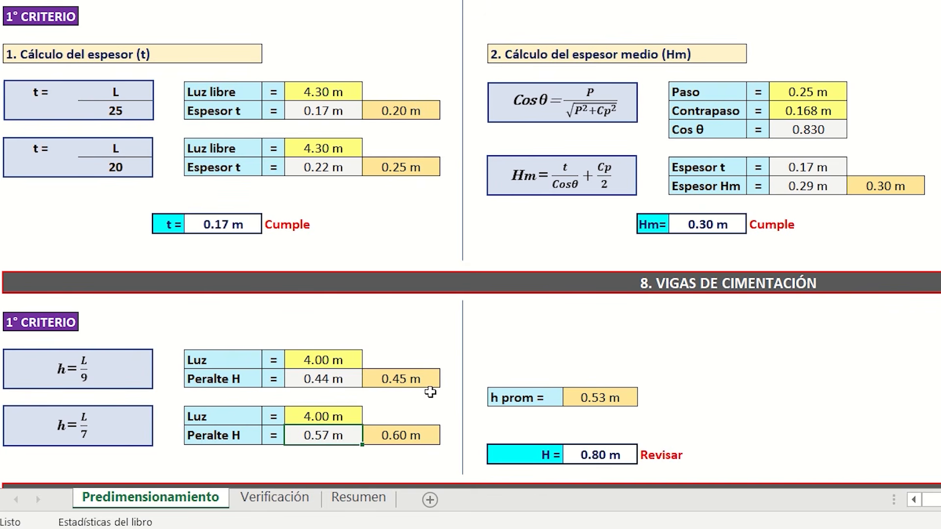
left_click(405, 416)
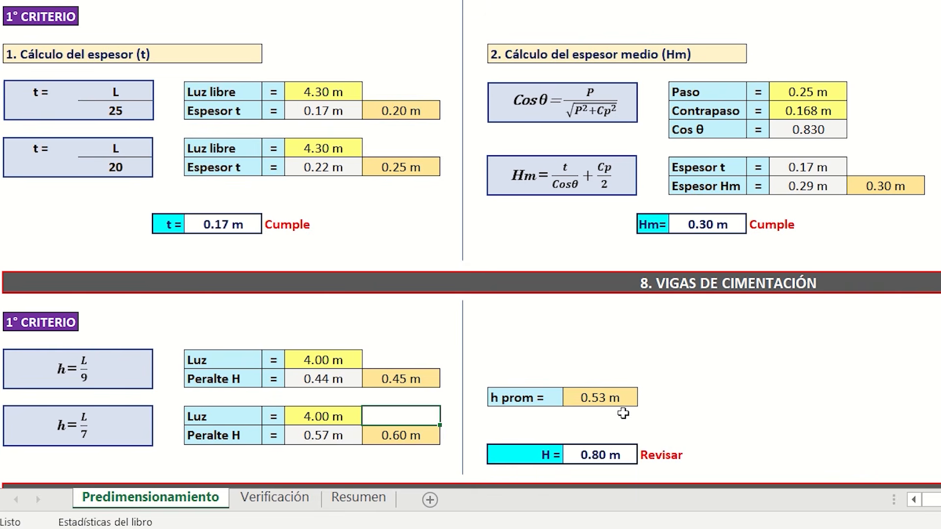
Check the average depth h prom and set the foundation beam's defined depth H to 0.50 m.
left_click(621, 394)
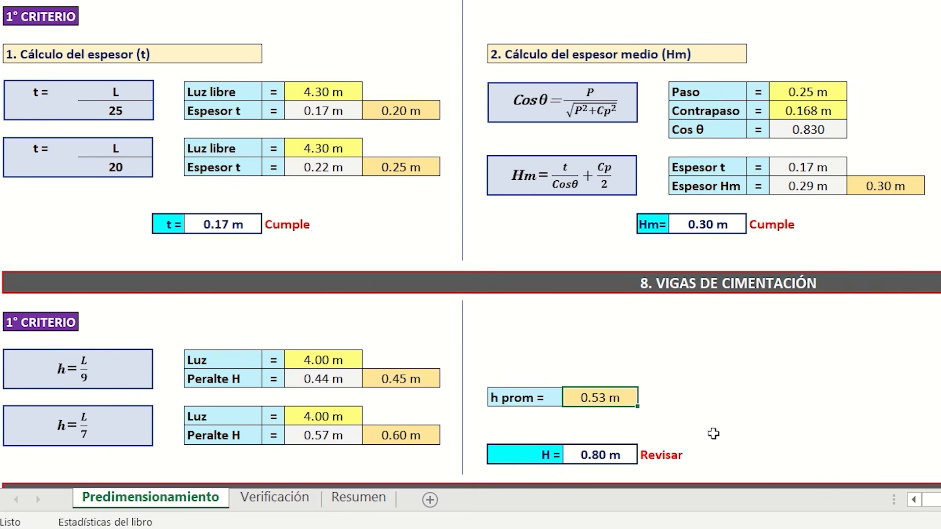
left_click(680, 413)
left_click(611, 454)
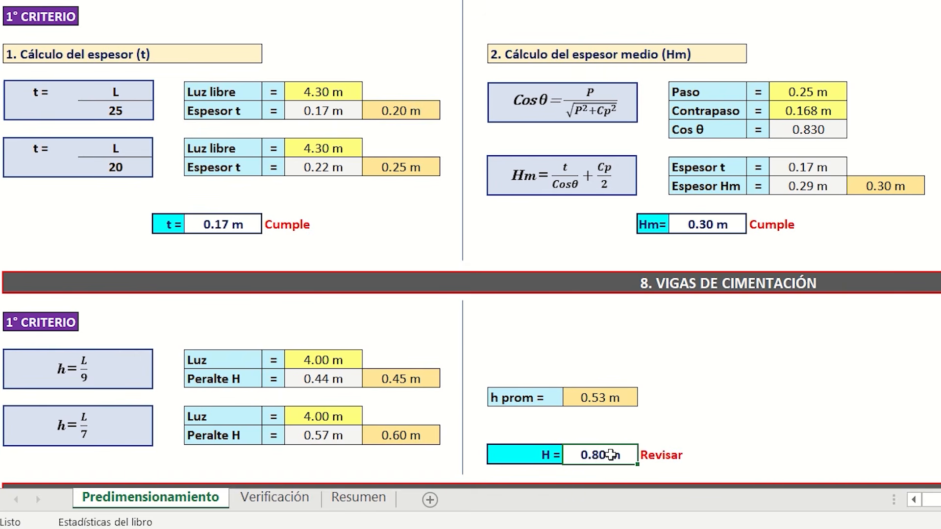
type("0.5")
key("Return")
left_click(778, 433)
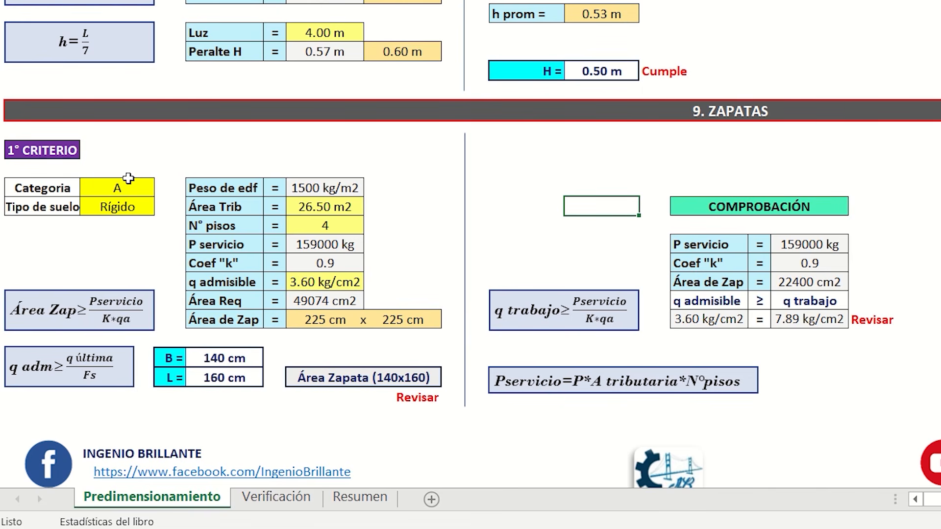
In the ZAPATAS section, set Categoria to C and Tipo de suelo to Intermedio, consulting the soil type reference table.
left_click(128, 187)
left_click(163, 187)
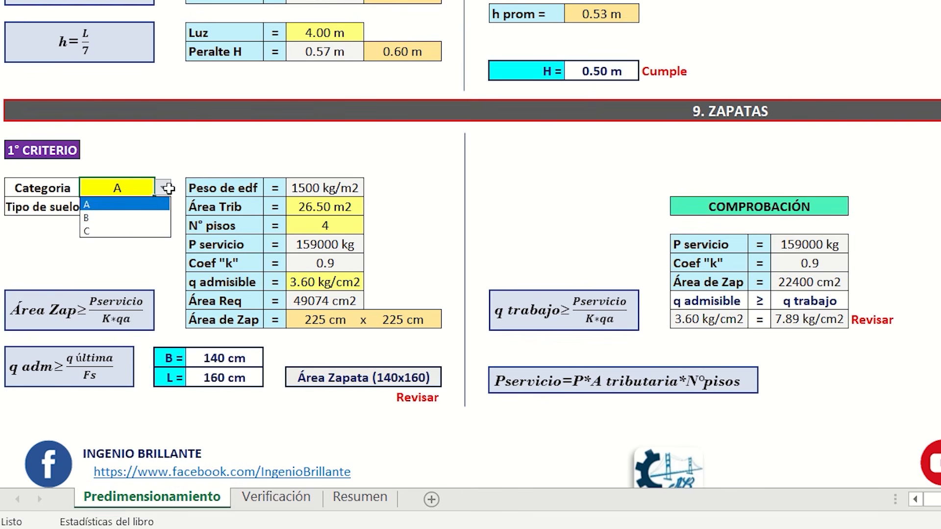
left_click(125, 230)
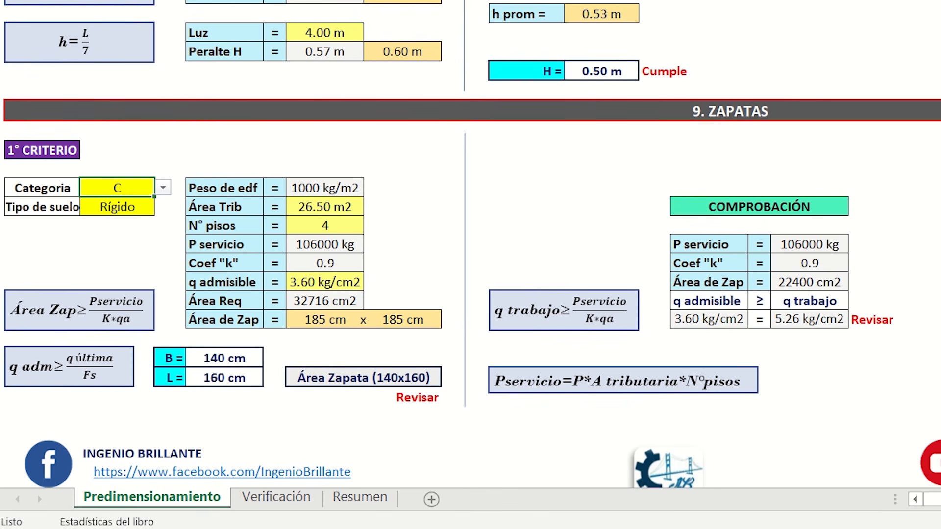
scroll(578, 411, "right", 5)
left_click(578, 412)
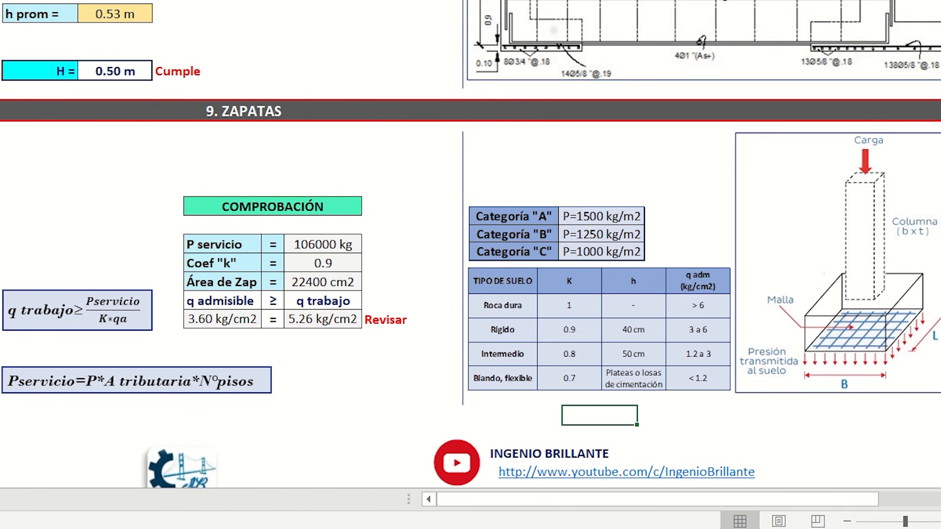
left_click(1, 244)
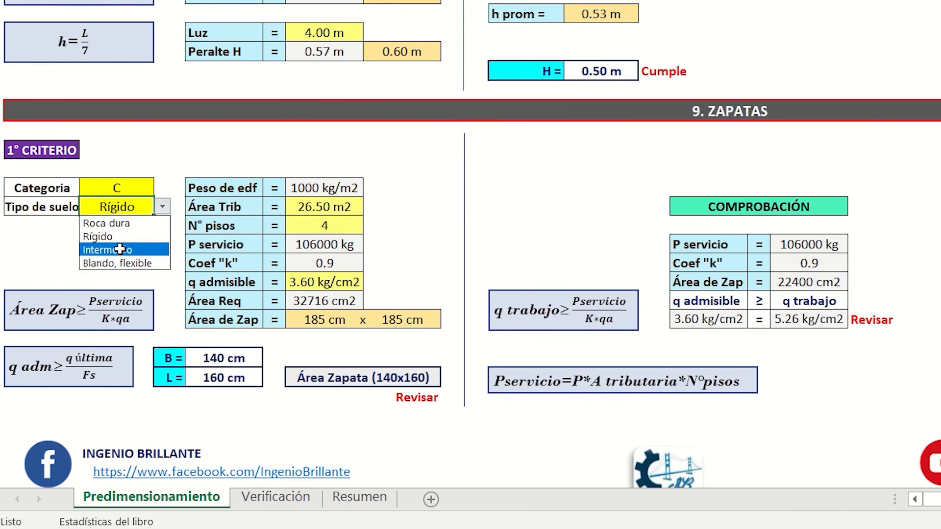
left_click(126, 245)
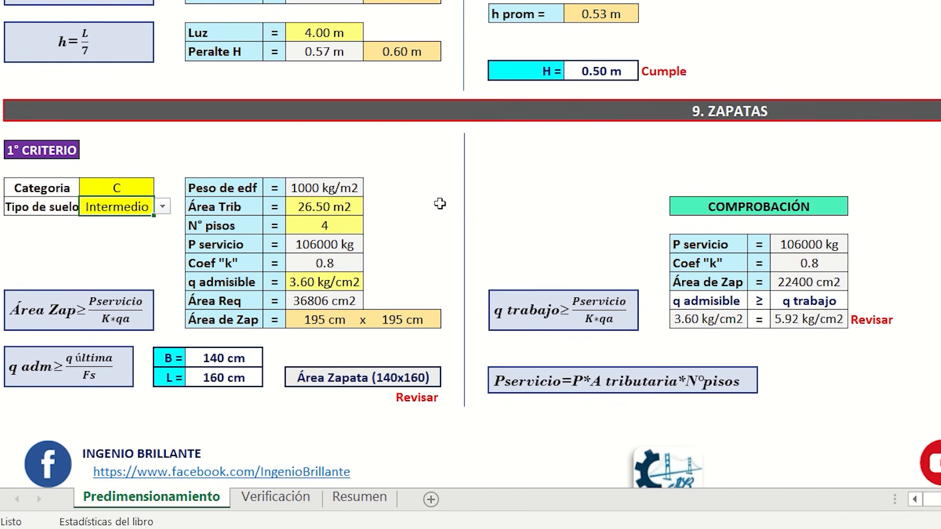
left_click(422, 204)
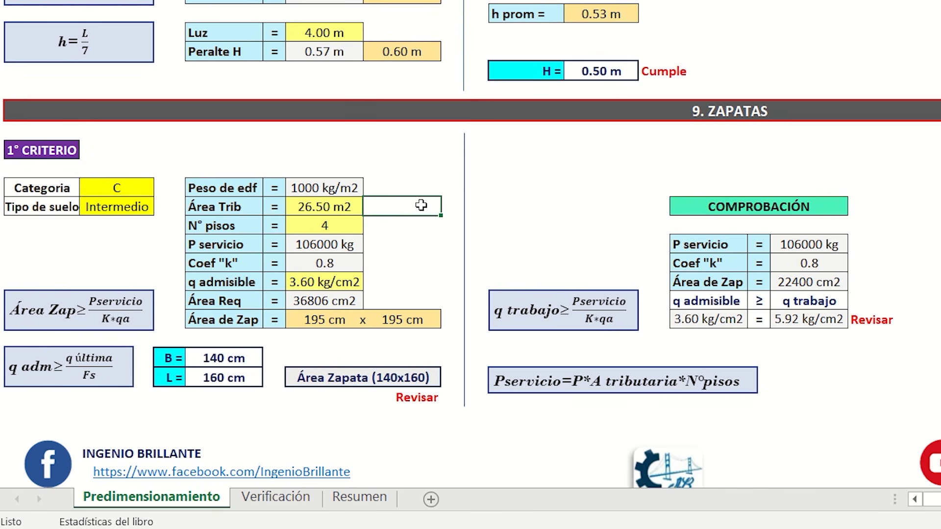
Look up the corner column's tributary area in the column calculations and in the C-4 hatch properties of the AutoCAD plan.
left_click(328, 207)
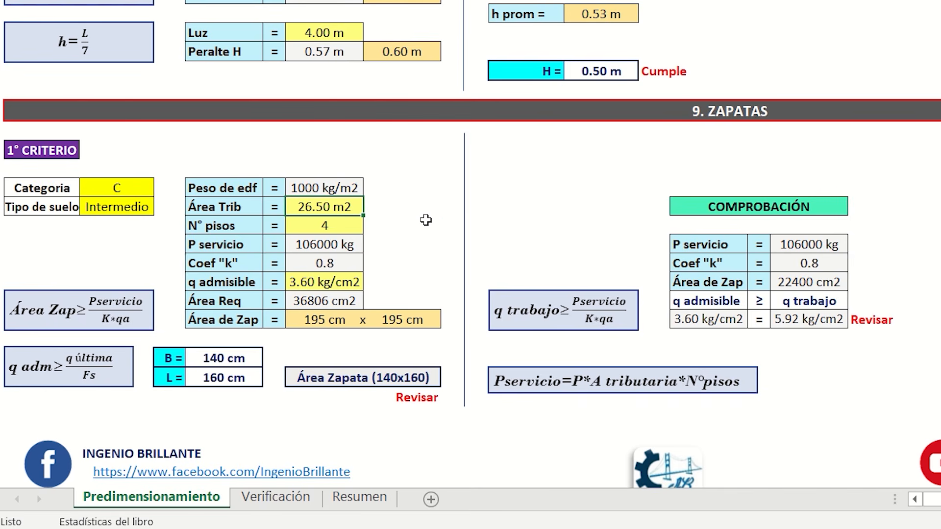
scroll(425, 220, "up", 15)
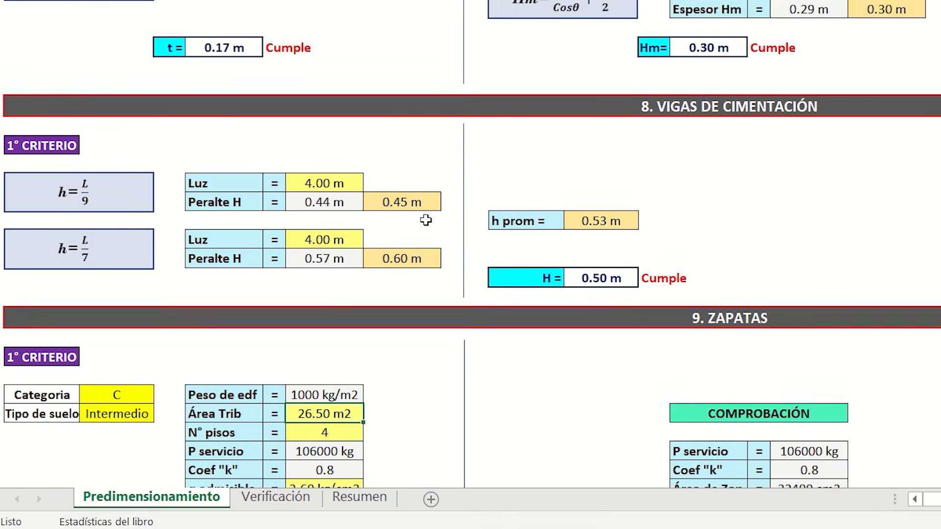
scroll(426, 220, "up", 7)
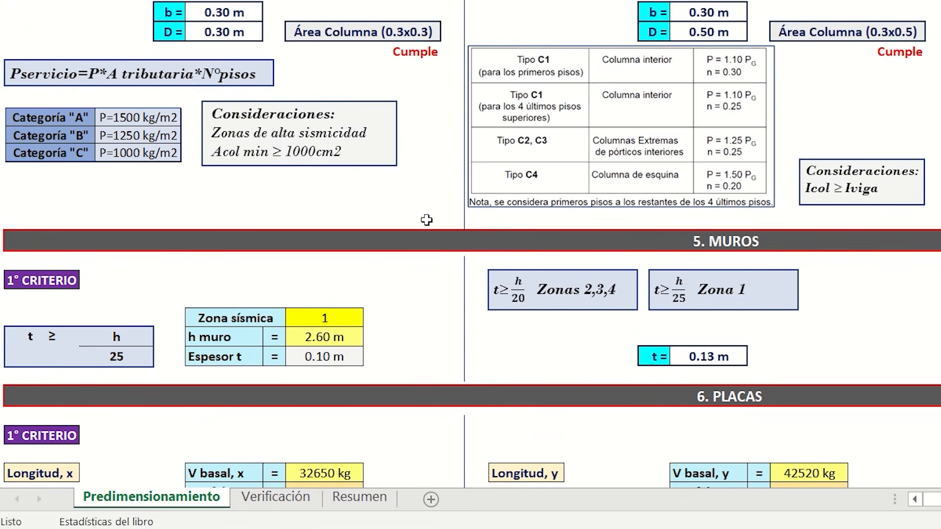
scroll(345, 25, "up", 3)
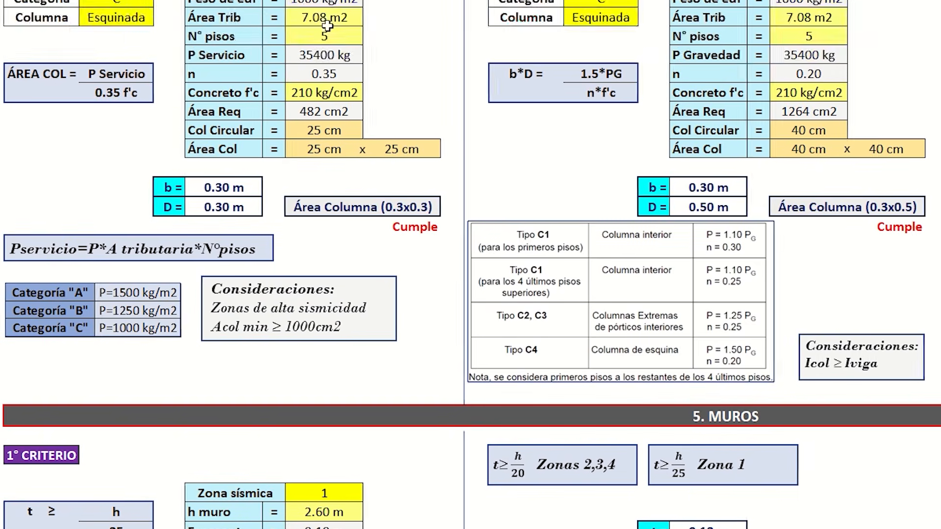
key("alt+Tab")
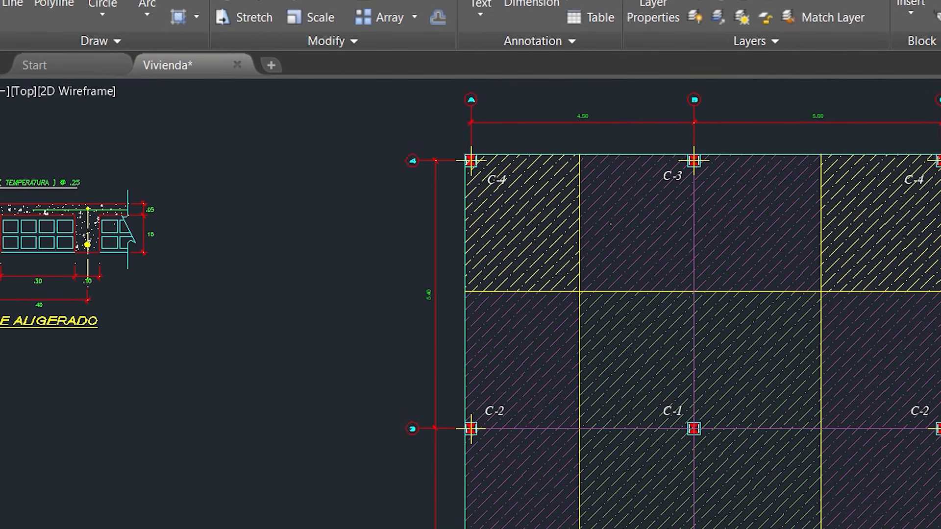
key("ctrl+1")
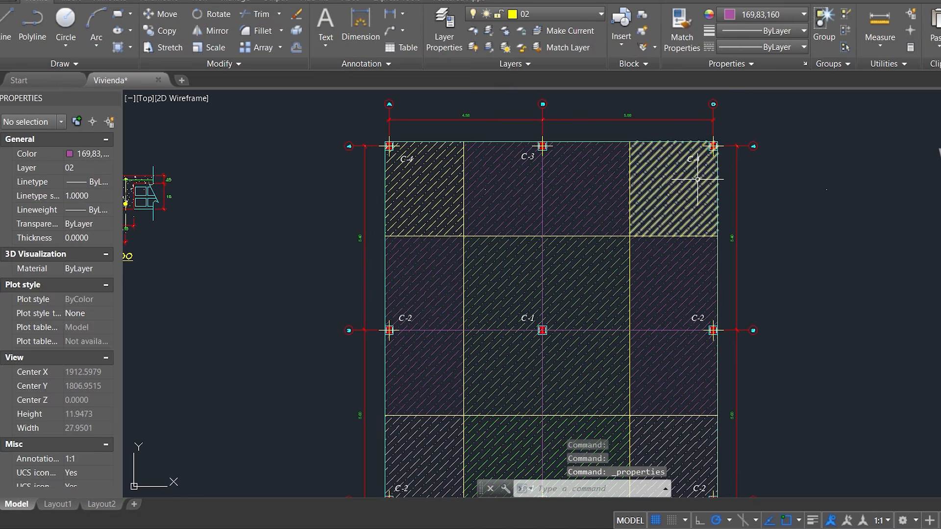
left_click(698, 178)
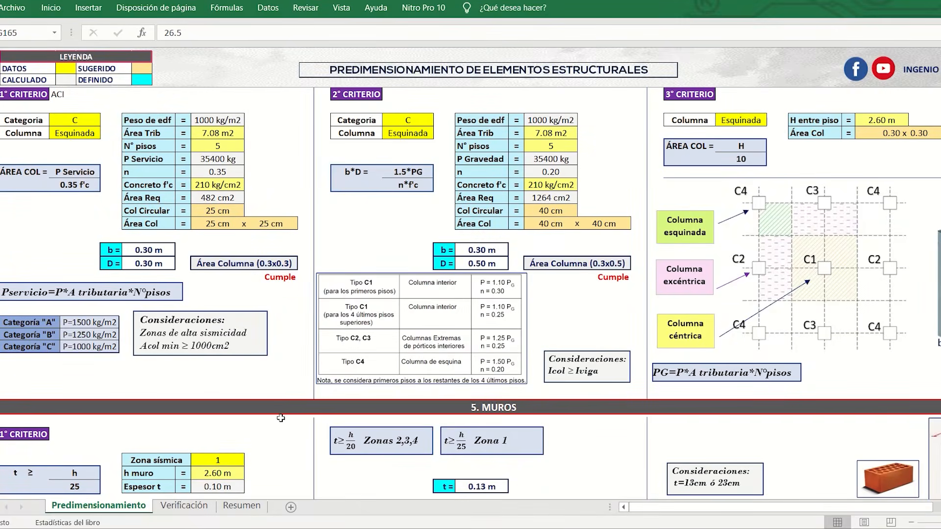
Back in the Excel ZAPATAS section, set Área Trib to 7.08 m2 and N° pisos to 5.
scroll(348, 377, "down", 7)
scroll(348, 377, "down", 12)
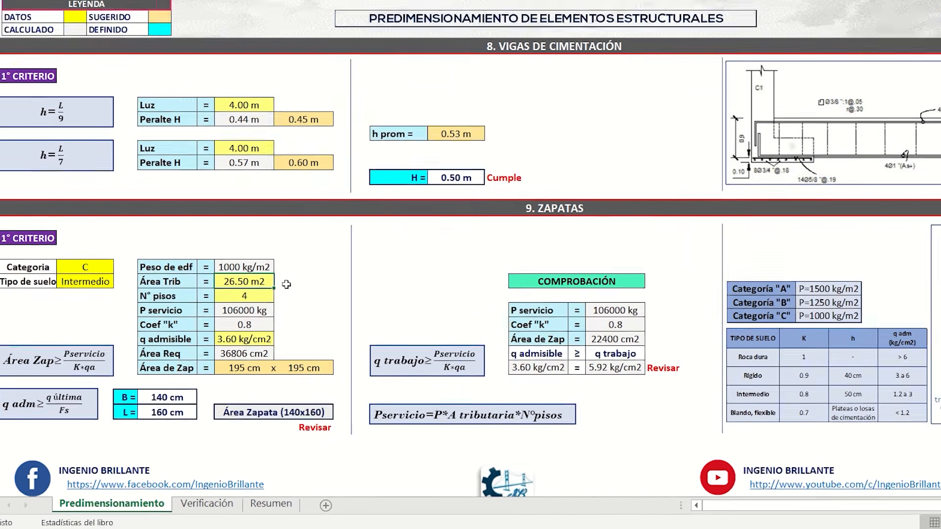
type("7.08")
key("Return")
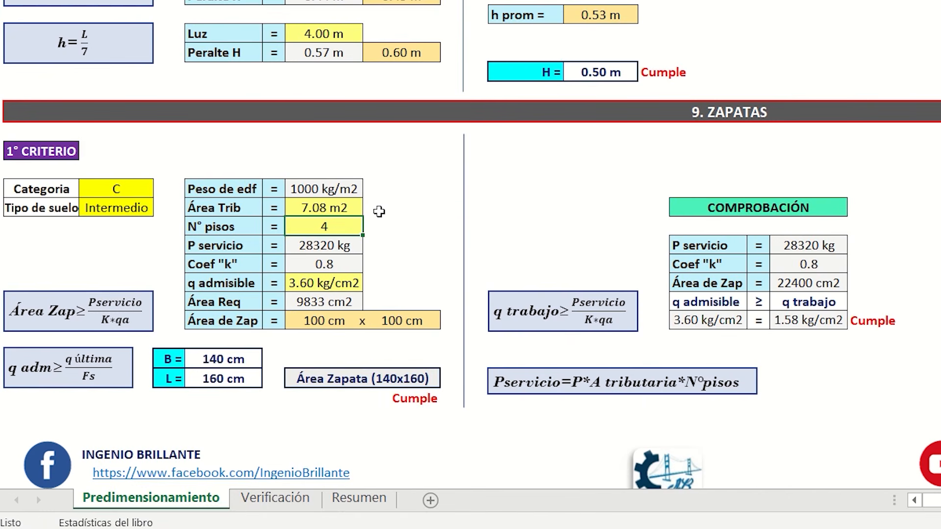
type("5")
key("Return")
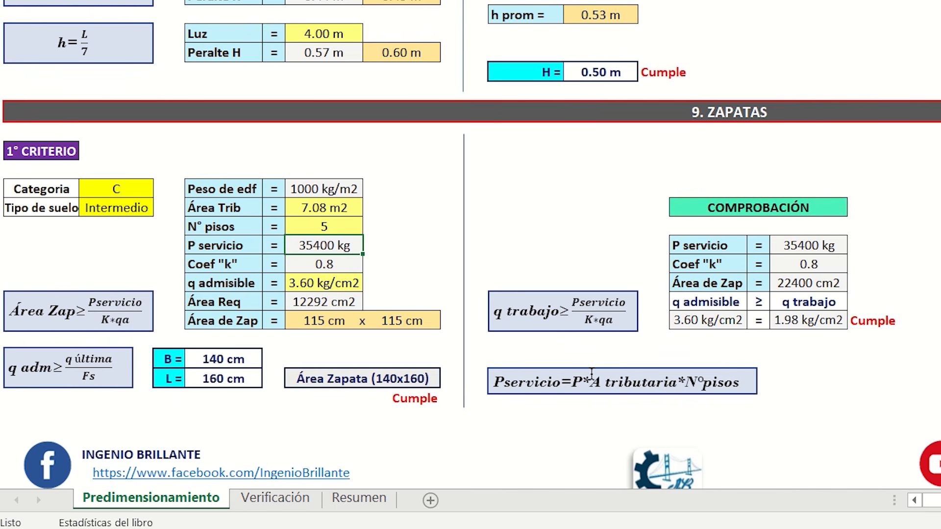
Set the footing's q admisible to 1.75 kg/cm2.
left_click(335, 267)
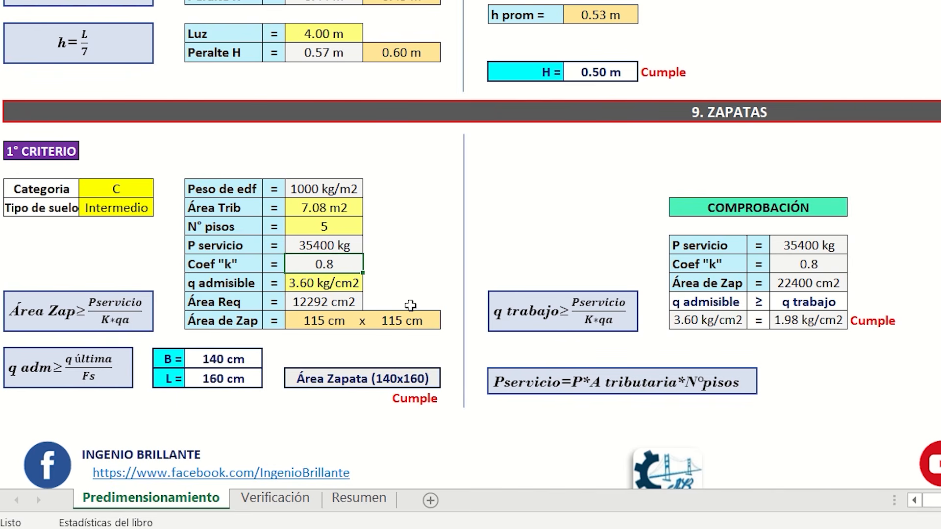
left_click(342, 284)
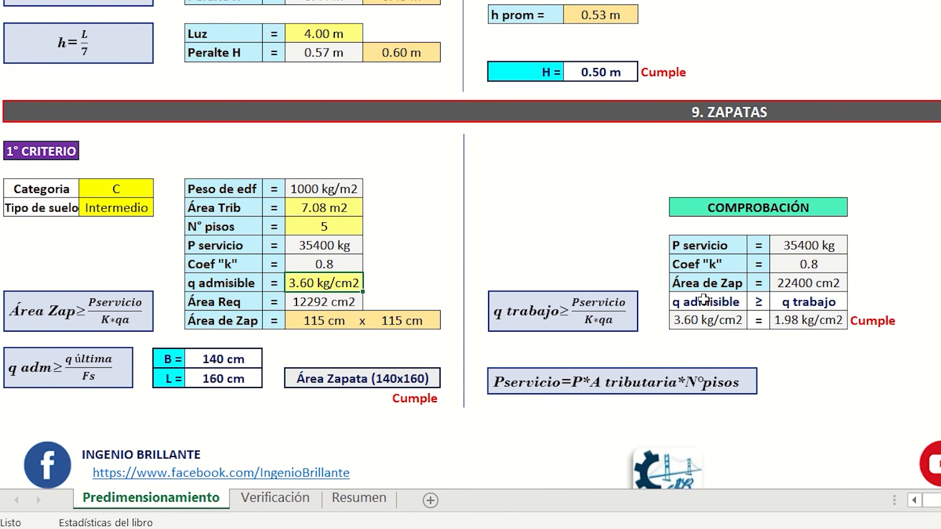
type("1")
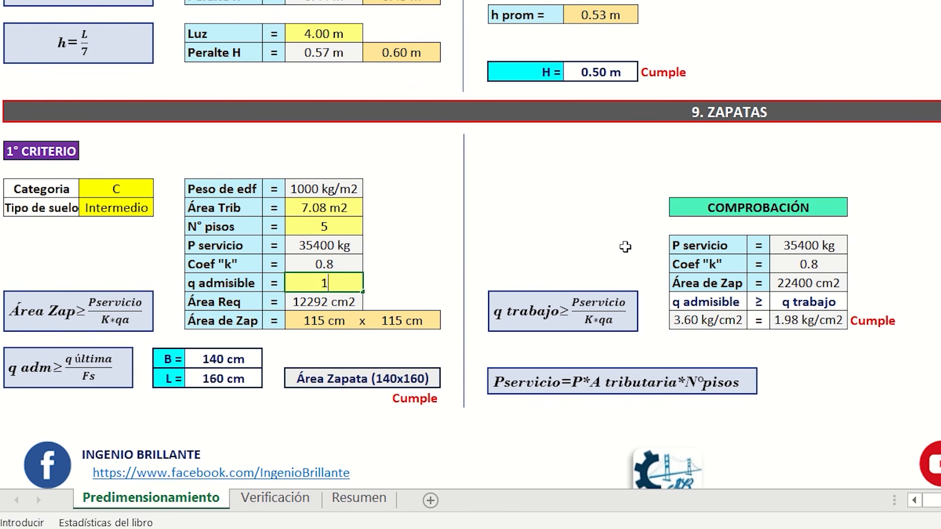
type(".75")
key("Return")
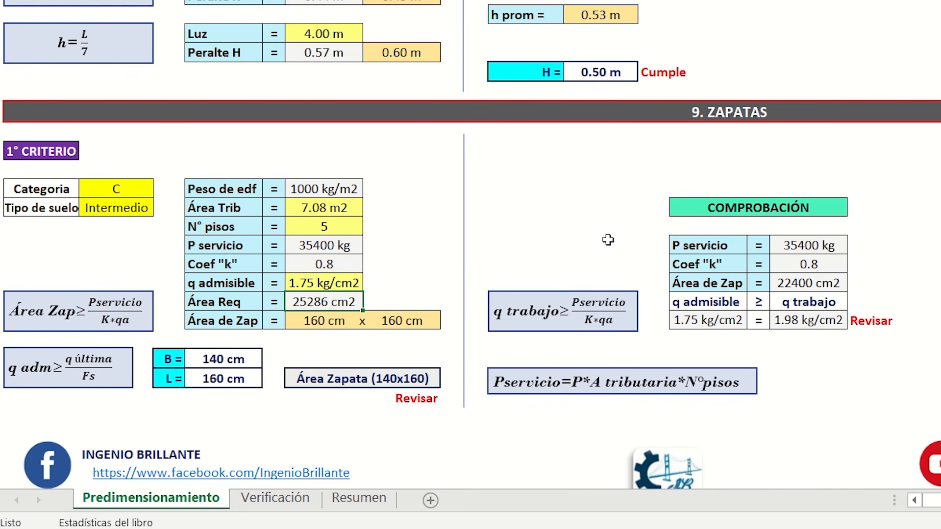
Review the q admisible, P servicio, Coef "k" and Área Req cells against the footing area formula.
left_click(326, 286)
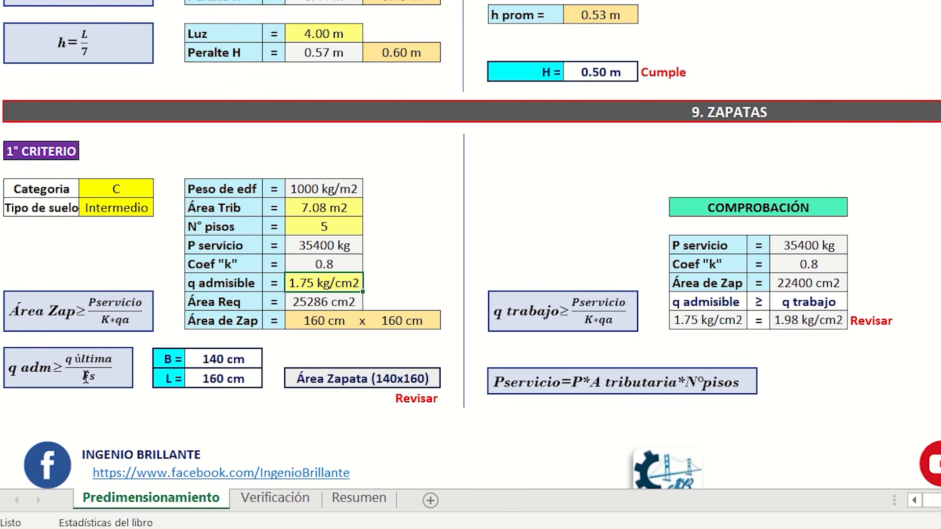
left_click(309, 303)
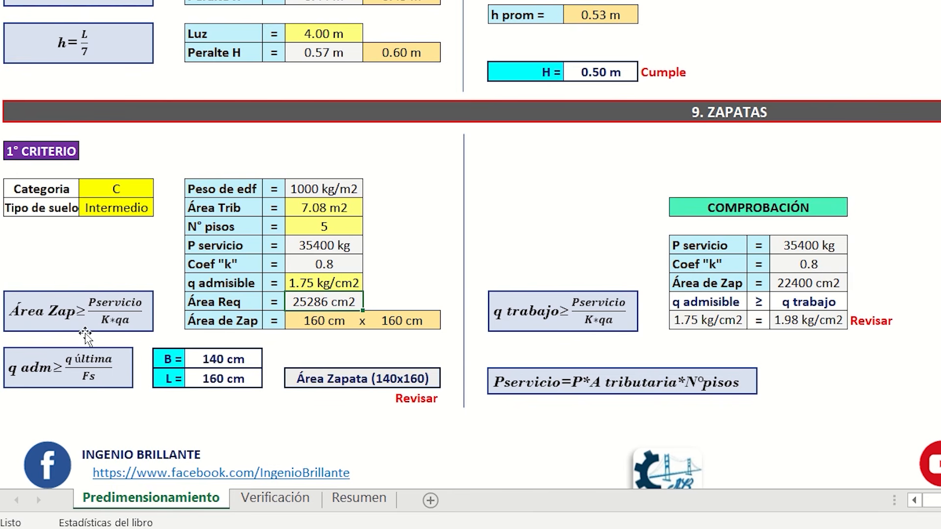
left_click(312, 246)
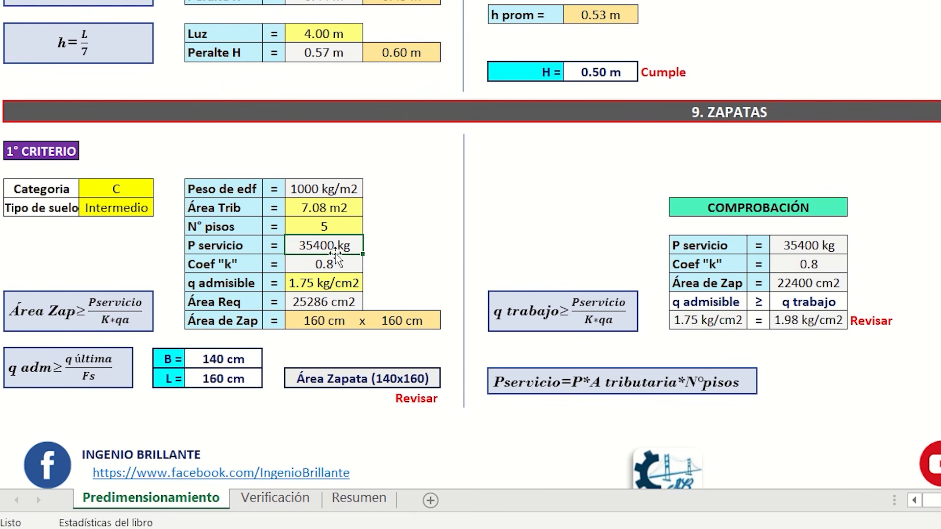
left_click(328, 268)
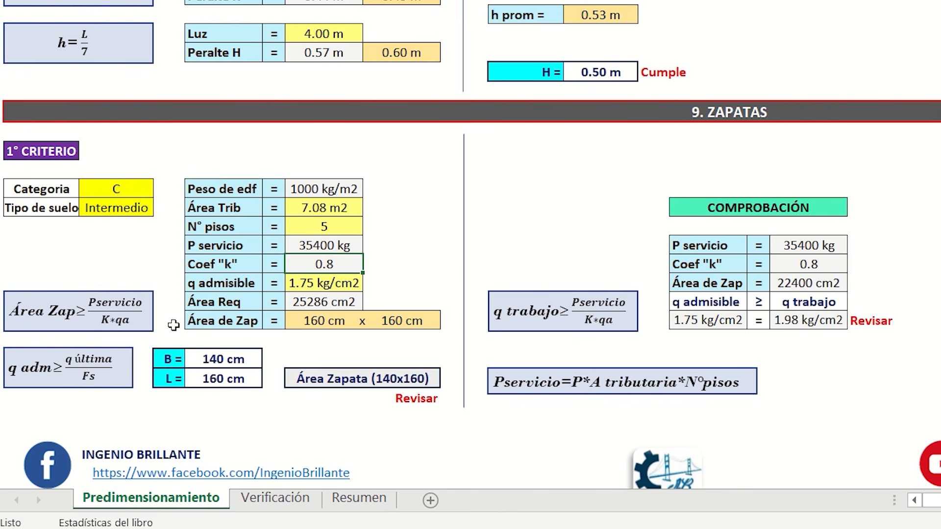
left_click(314, 284)
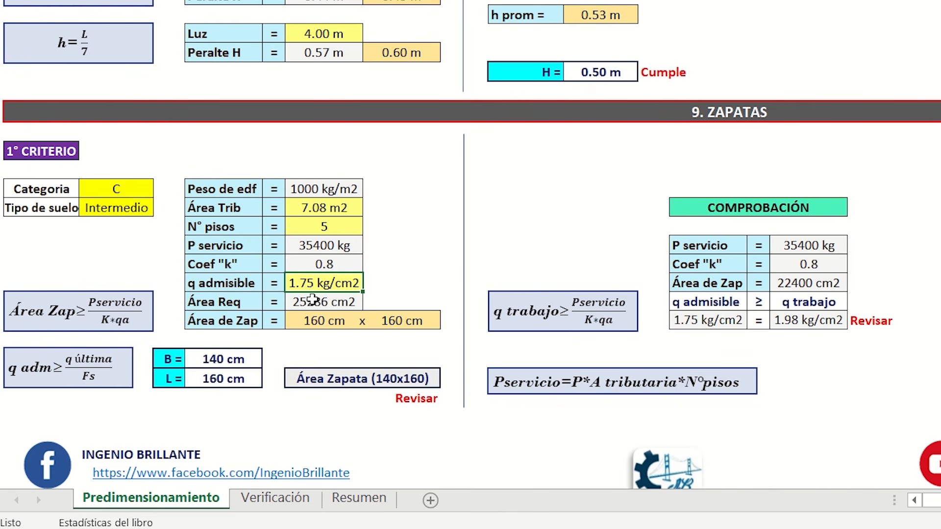
left_click(321, 303)
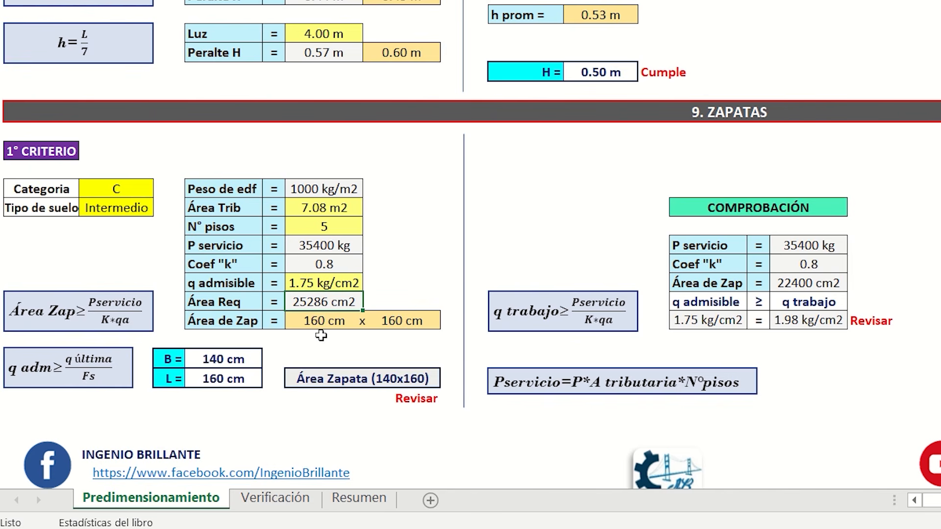
left_click(321, 335)
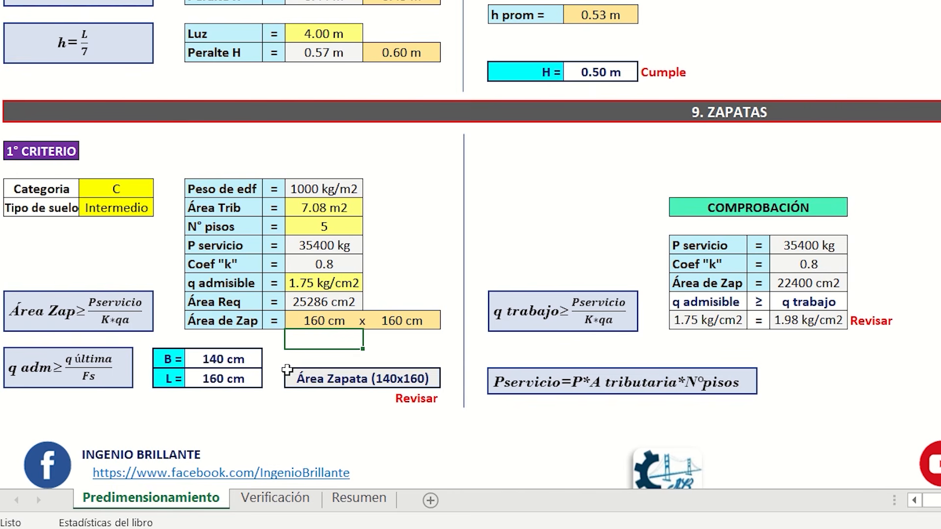
left_click(240, 357)
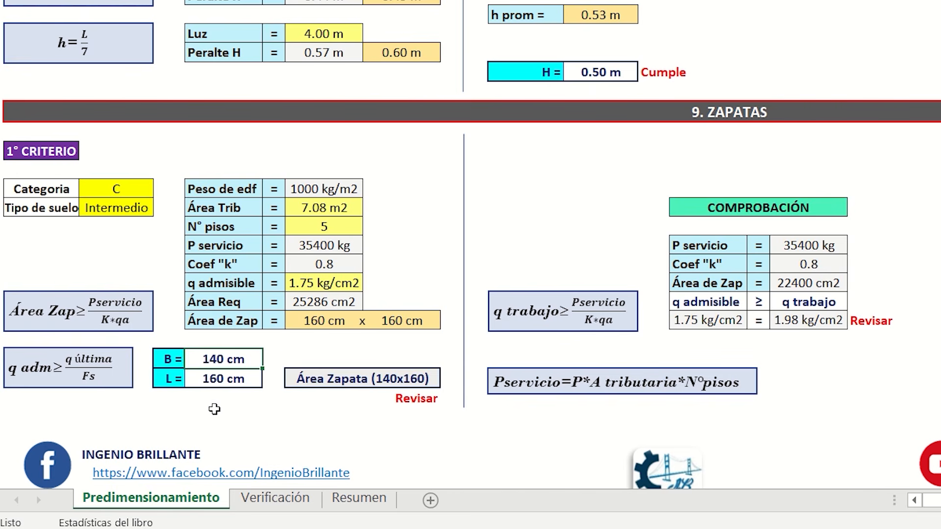
type("1.6")
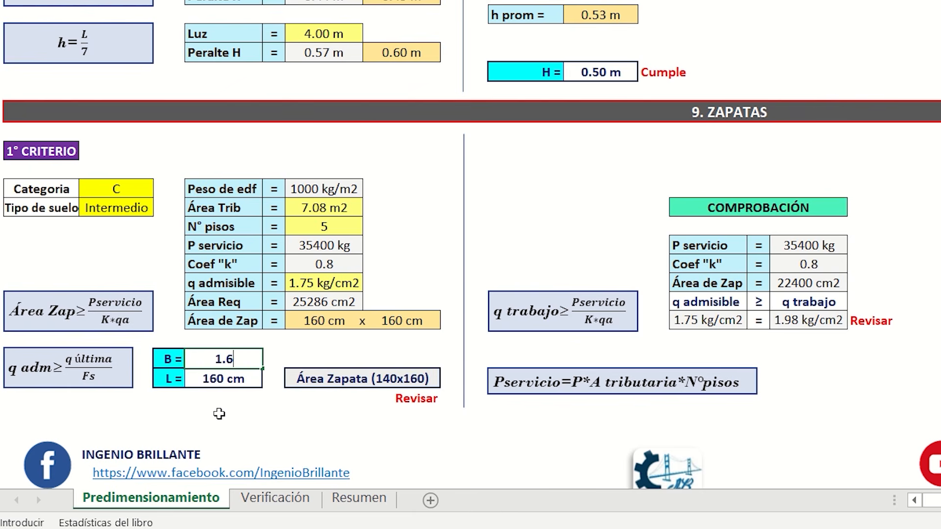
type("0")
key("Return")
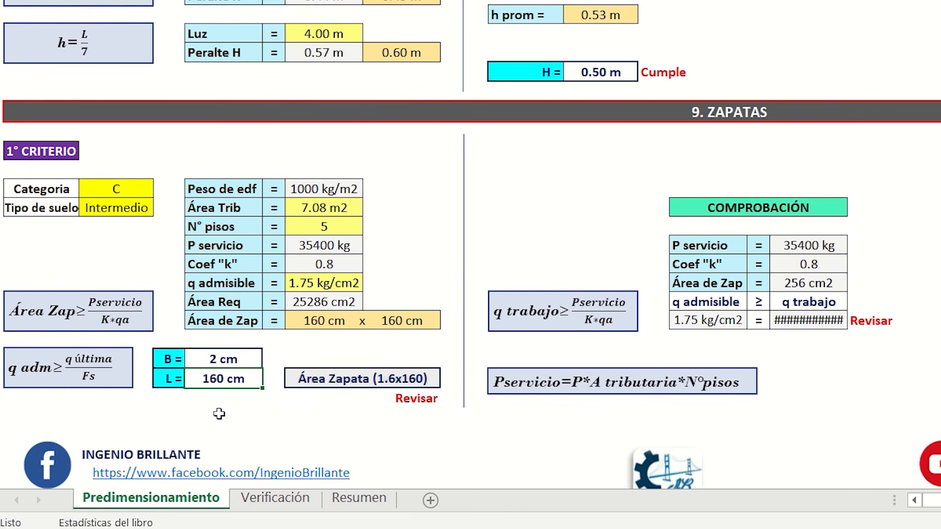
Set the footing's defined dimension B to 160 cm.
left_click(230, 361)
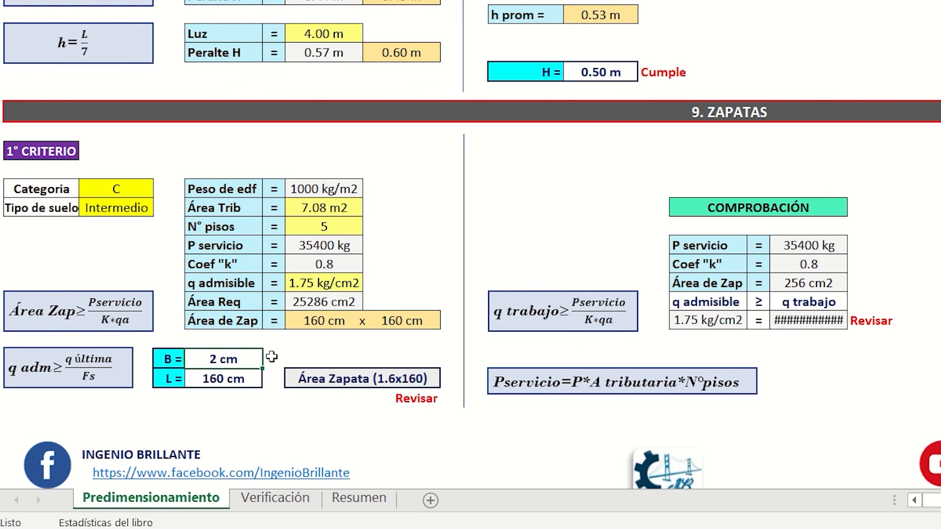
type("160")
key("Return")
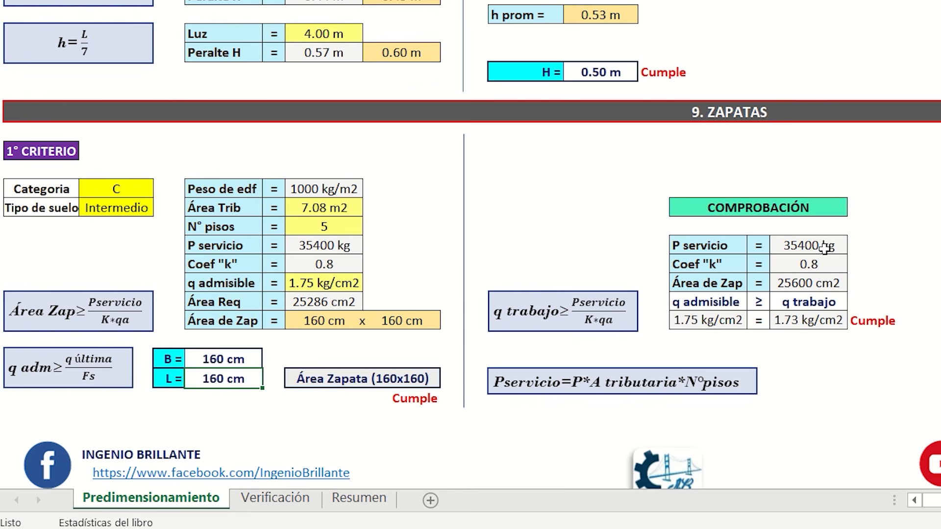
Review P servicio, Coef "k" and Área de Zap in the COMPROBACIÓN table of the ZAPATAS section.
left_click(825, 248)
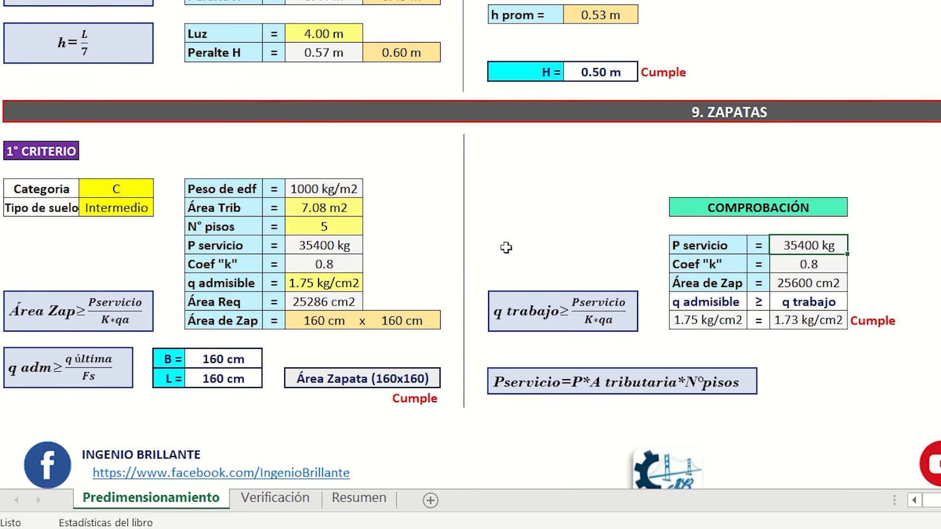
left_click(823, 264)
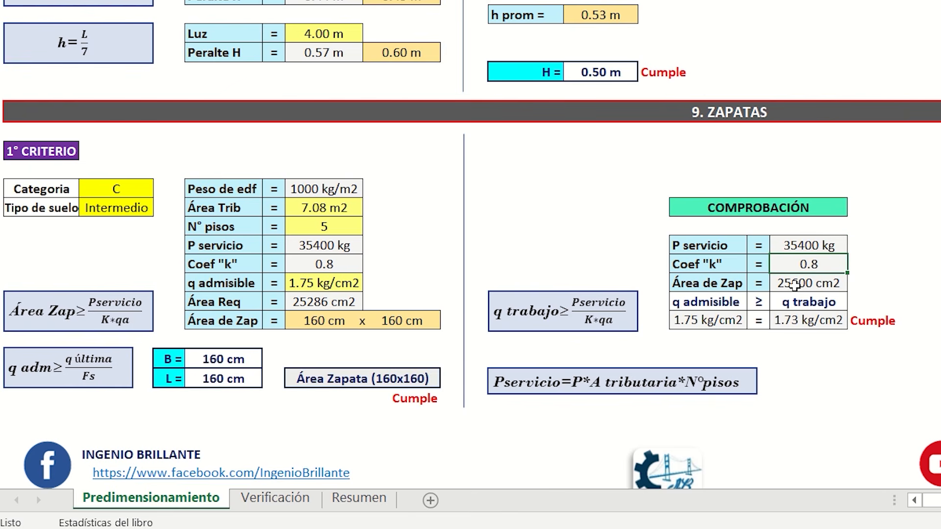
left_click(794, 286)
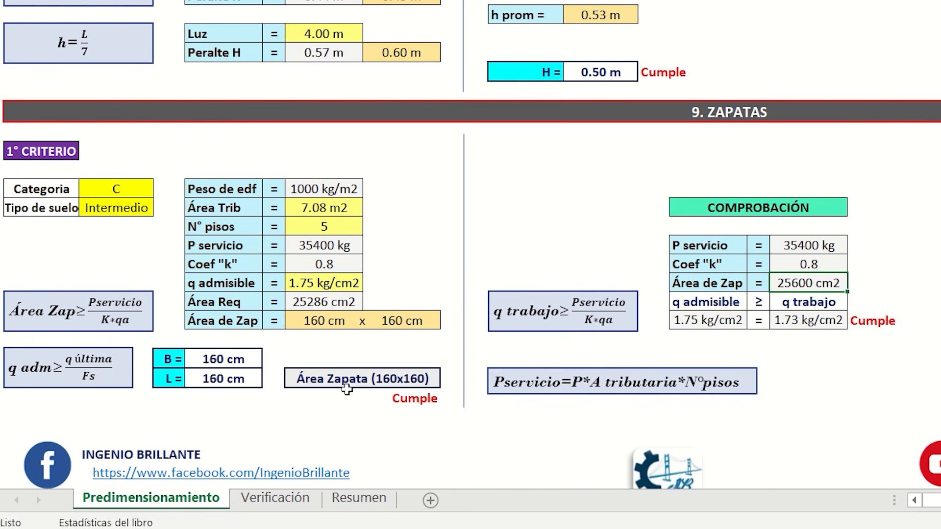
Compare q admisible with q trabajo in the COMPROBACIÓN table of the ZAPATAS section.
left_click(720, 320)
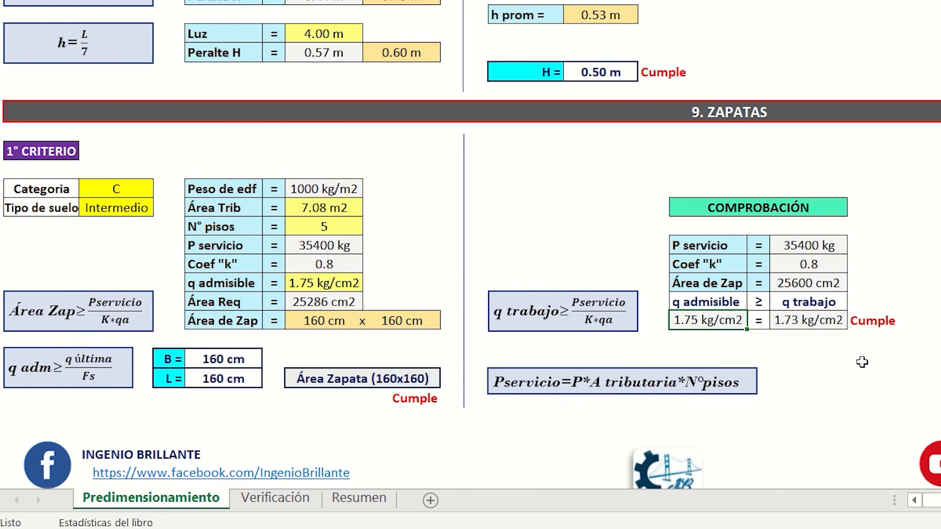
left_click(862, 362)
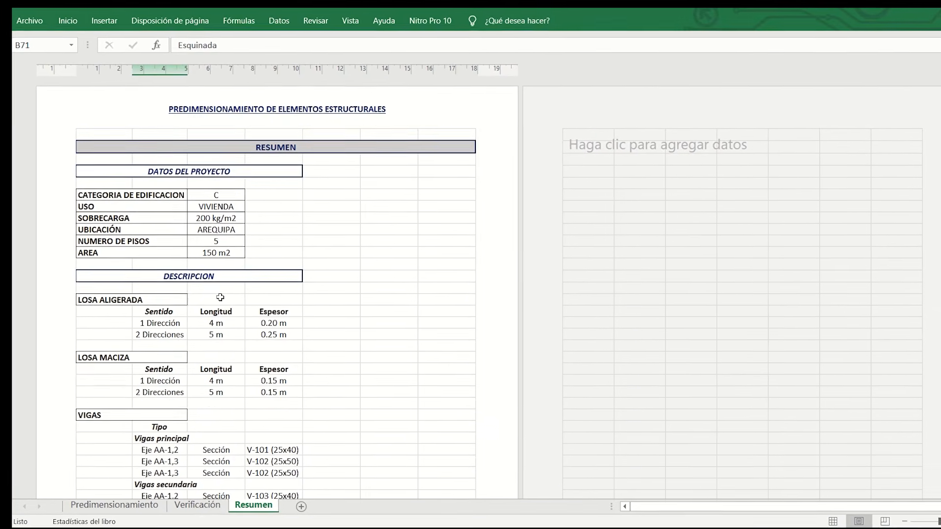
Review the Resumen sheet from the project data through the slabs, beams, columns, walls, stairs and foundation elements.
scroll(242, 322, "down", 5)
scroll(242, 322, "down", 10)
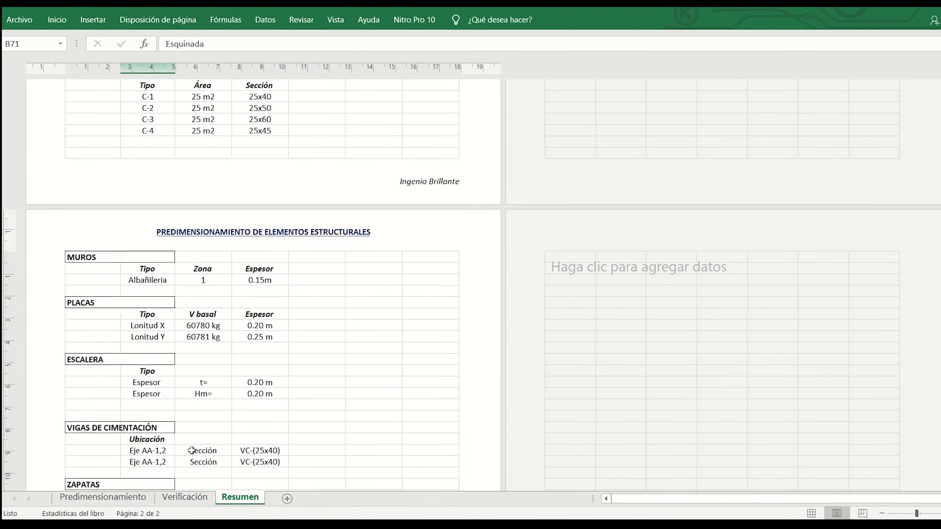
scroll(194, 447, "down", 6)
Return to the Predimensionamiento sheet and look back over its sections from ZAPATAS up to VIGAS.
left_click(126, 499)
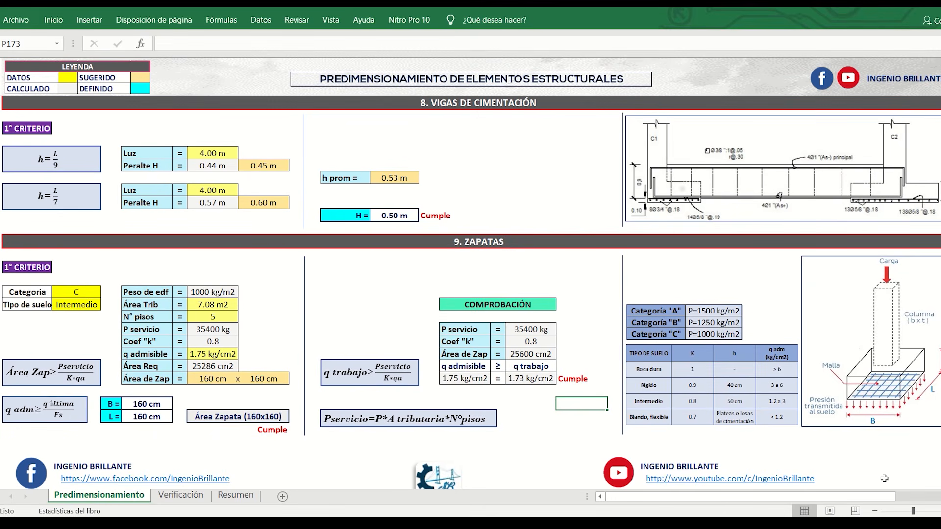
scroll(884, 479, "up", 20)
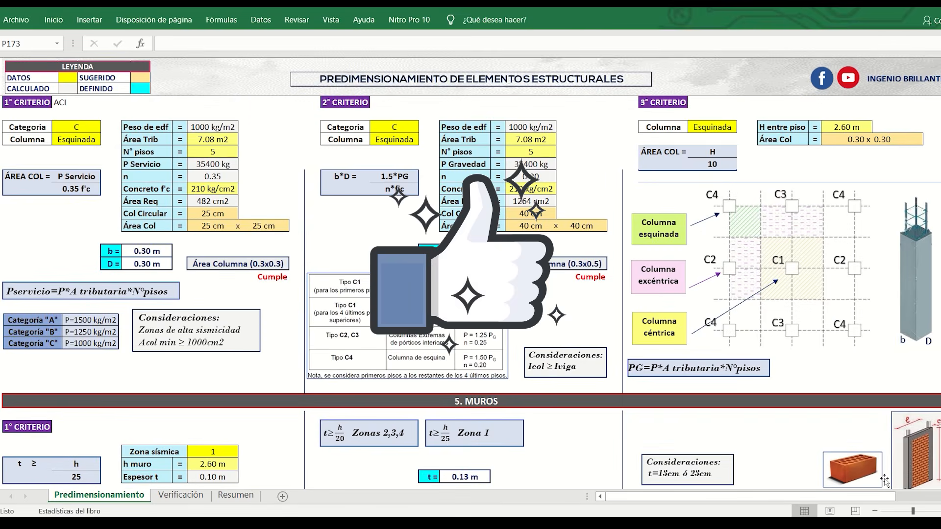
scroll(884, 478, "up", 10)
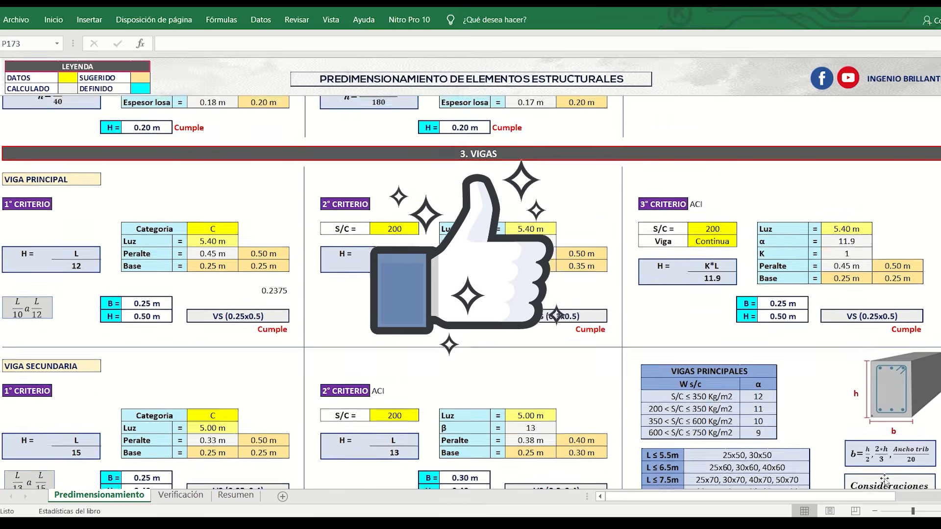